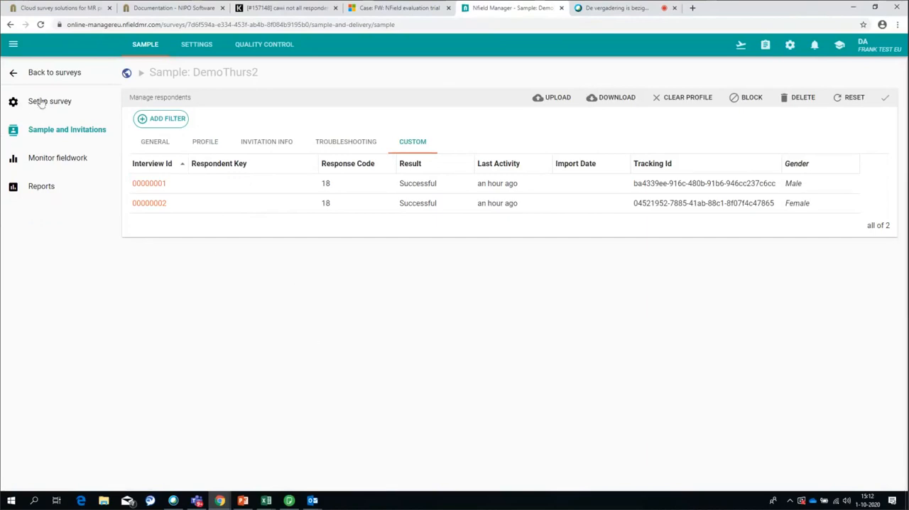
Leave the DemoThurs2 sample and open the DemoThurs1 survey from the survey list
click(34, 73)
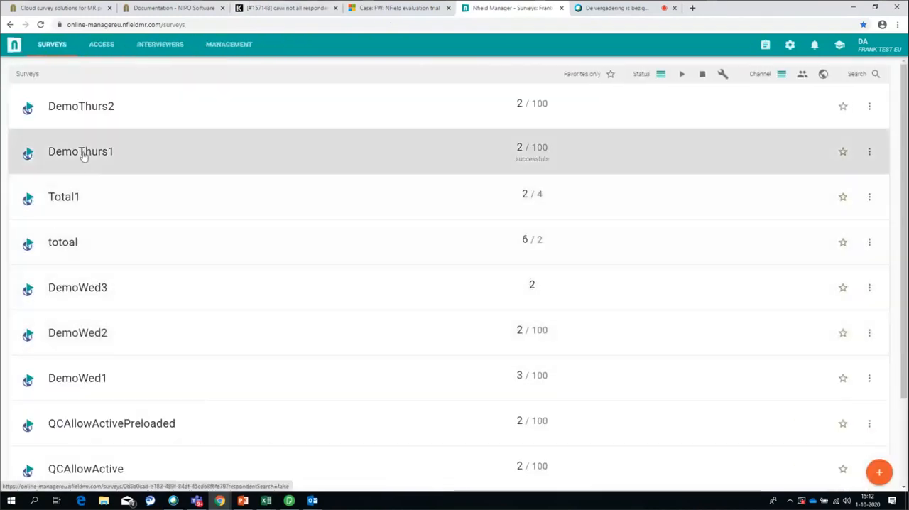
click(81, 152)
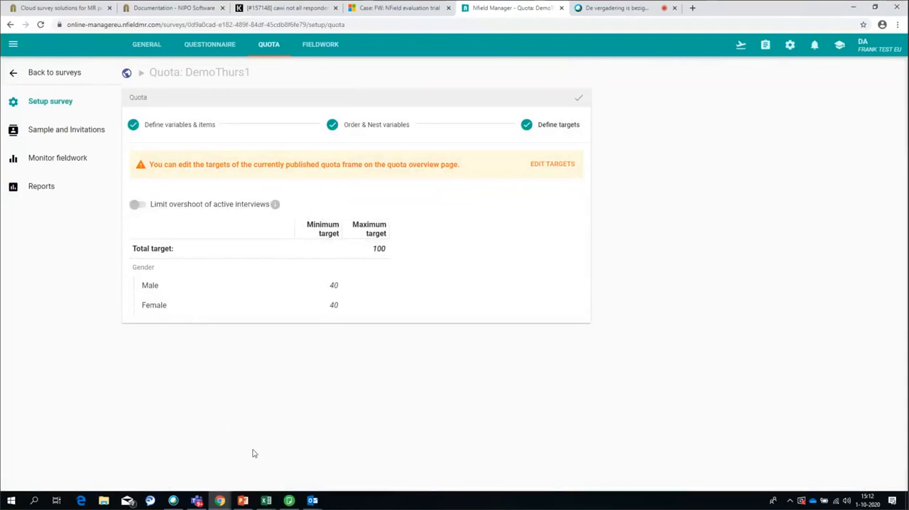
Switch to NIPO ODIN Developer, view the ChangeQ questionnaire script, and return to the survey's quota page in the browser
click(289, 500)
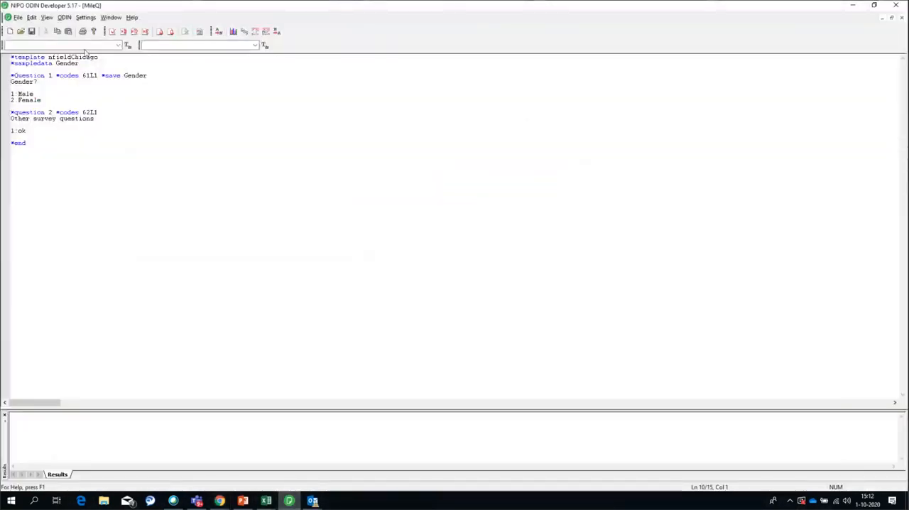
click(110, 17)
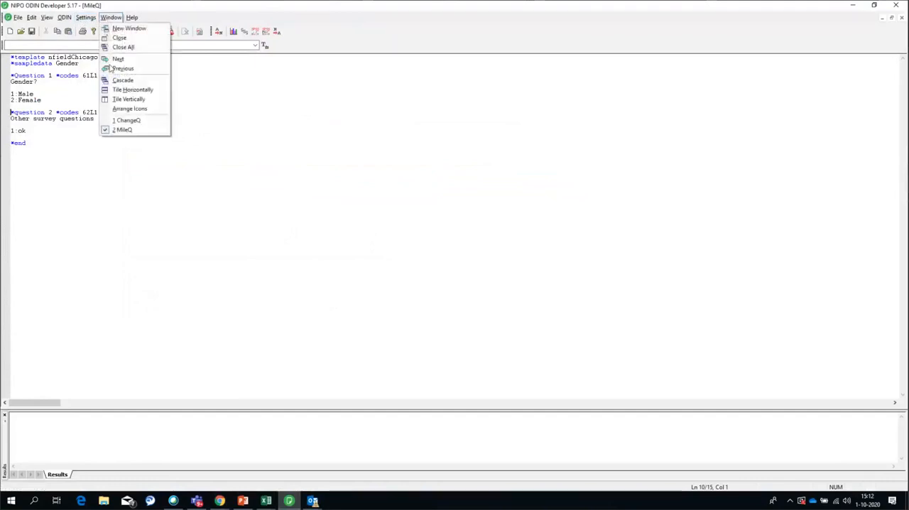
click(125, 120)
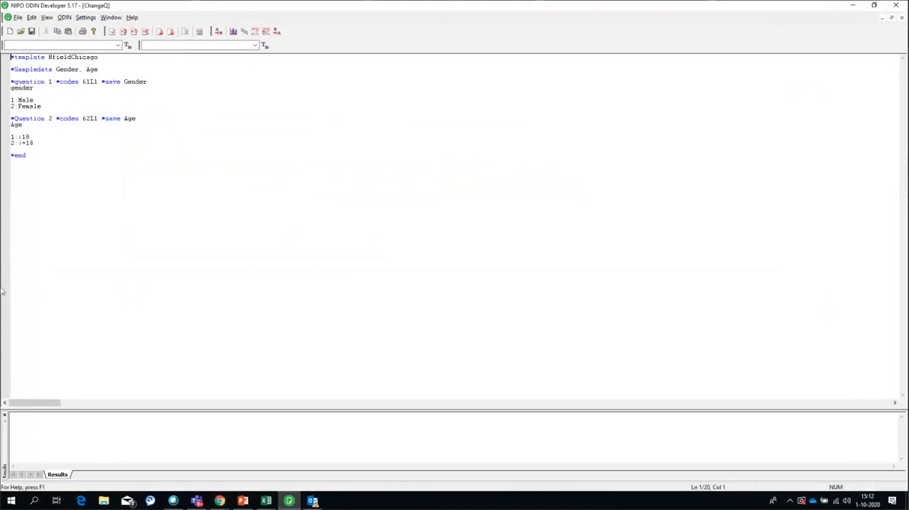
click(853, 6)
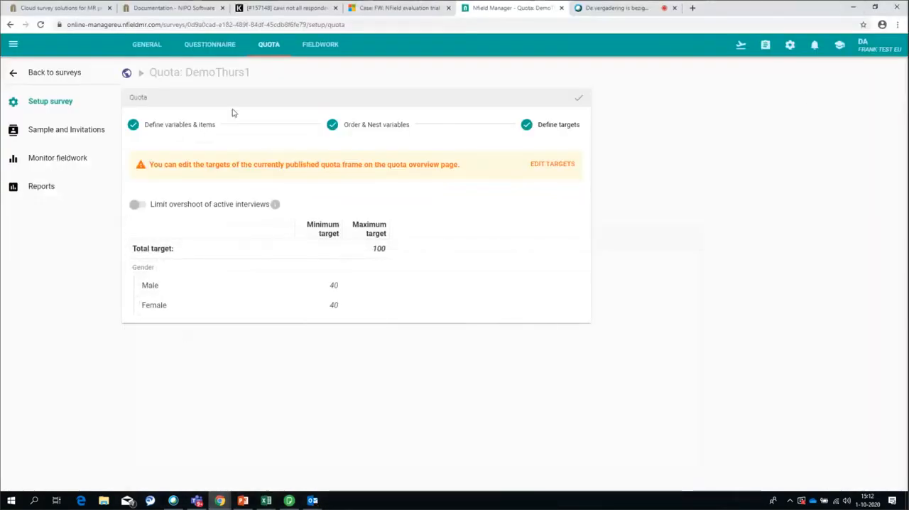
Copy the live interview link of DemoThurs1 and open it in a new browser tab
click(740, 44)
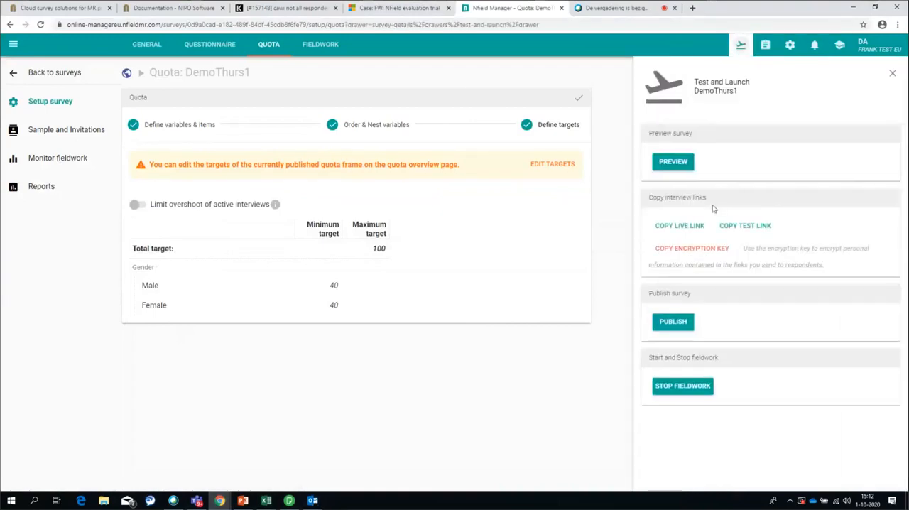
click(679, 226)
click(693, 7)
click(251, 25)
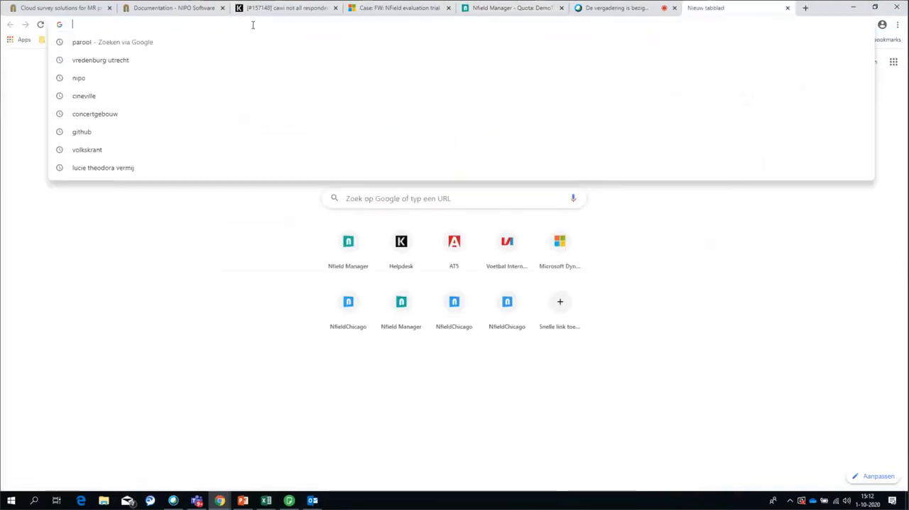
key(ctrl+v)
key(Return)
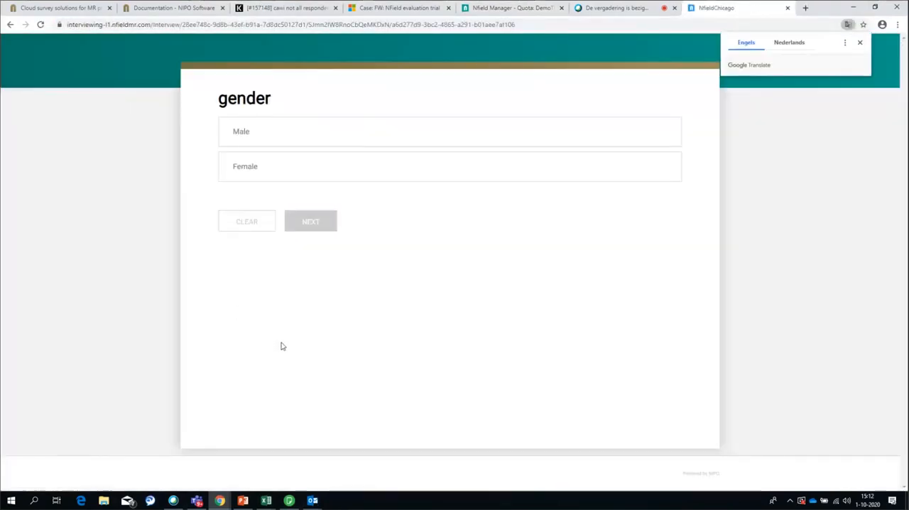
Complete the live interview, answering Female for gender and <18 for age
click(280, 141)
click(311, 166)
click(298, 144)
click(296, 169)
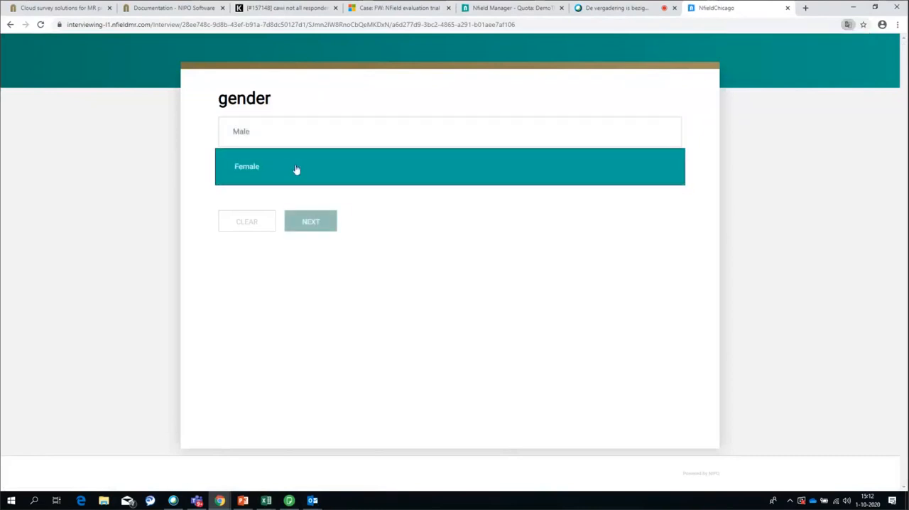
click(311, 222)
click(339, 145)
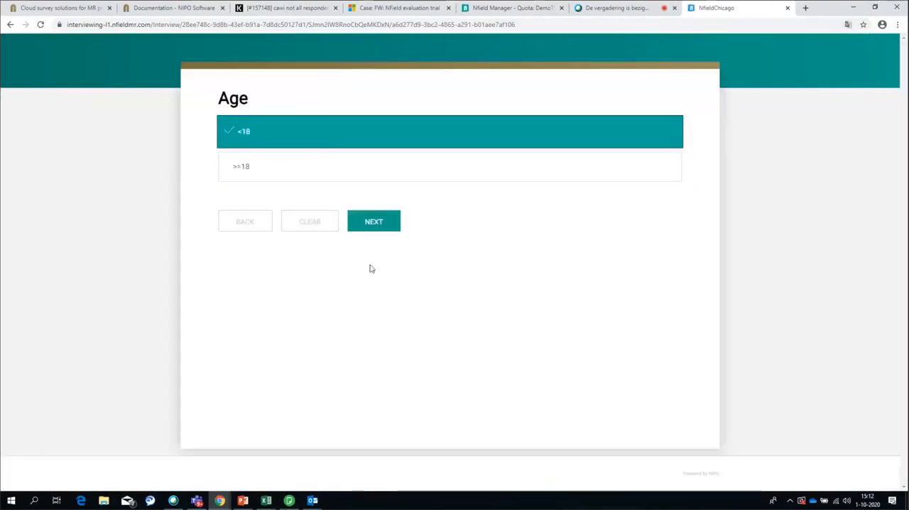
click(375, 221)
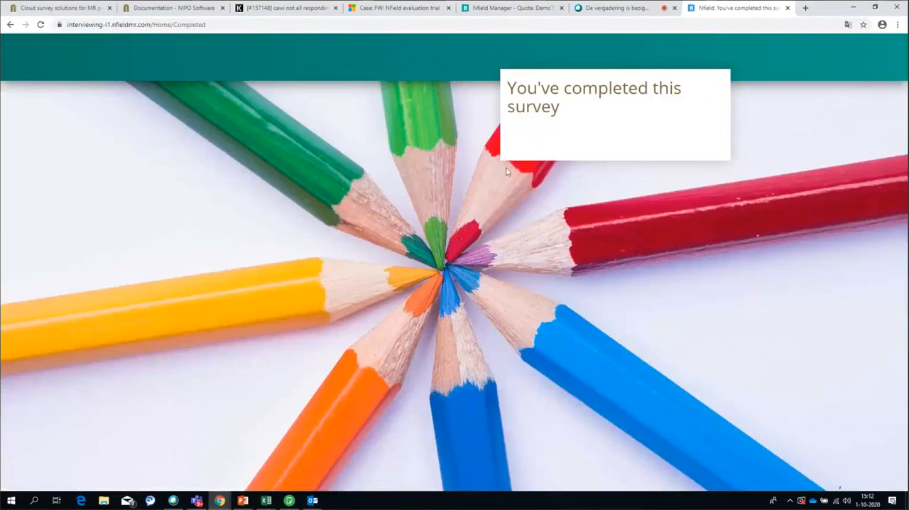
Return to Nfield Manager and check the fieldwork progress and quota overview of DemoThurs1
click(511, 9)
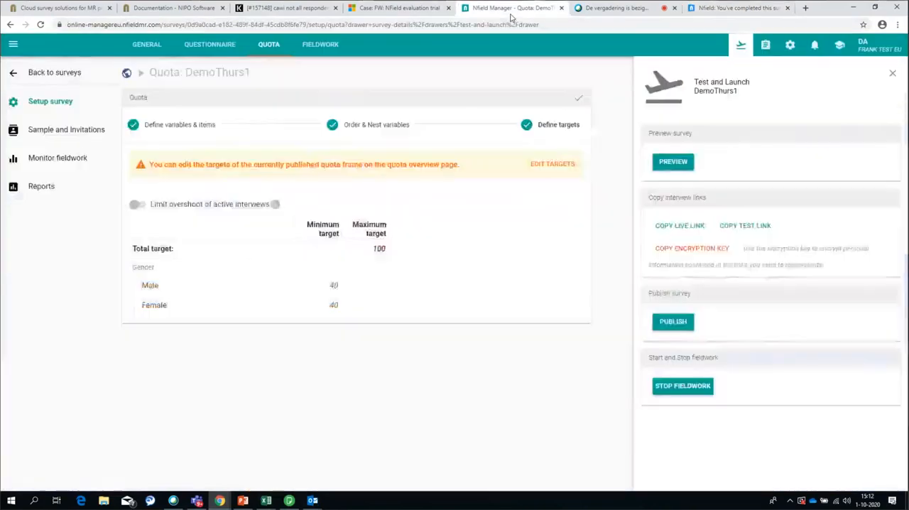
click(60, 161)
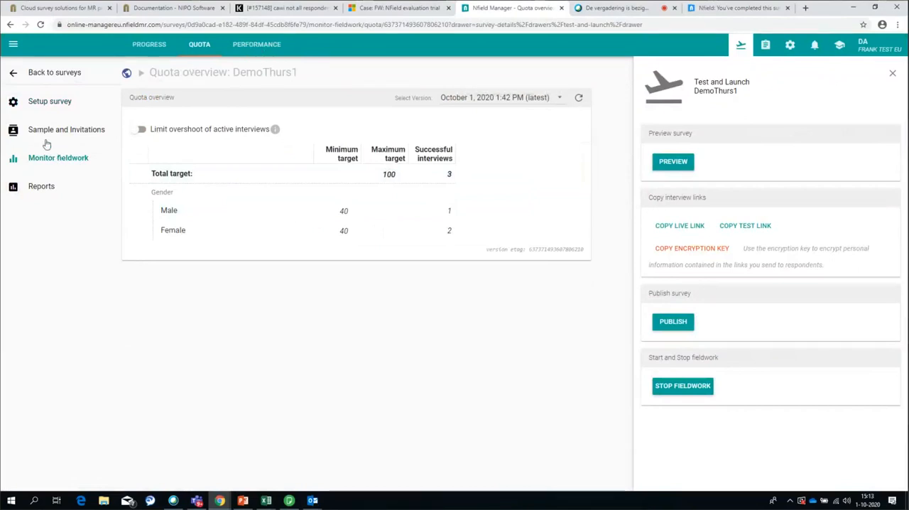
click(146, 44)
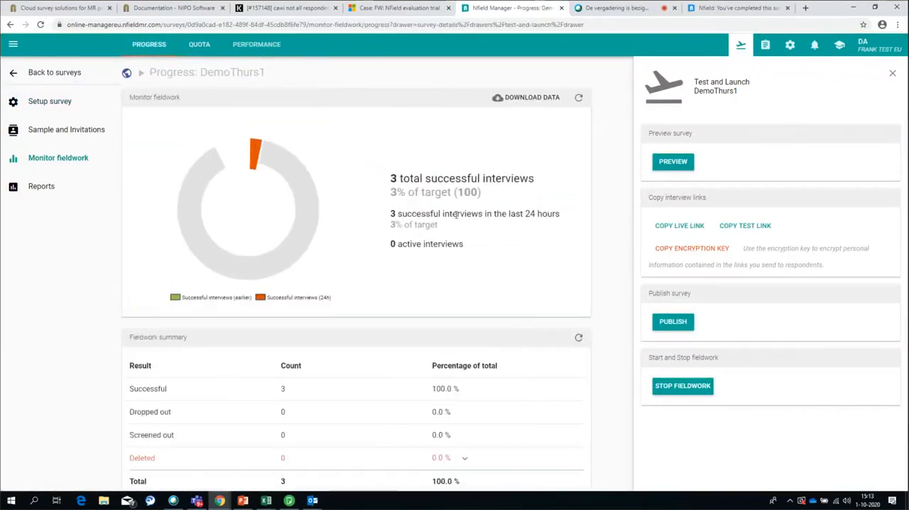
click(198, 46)
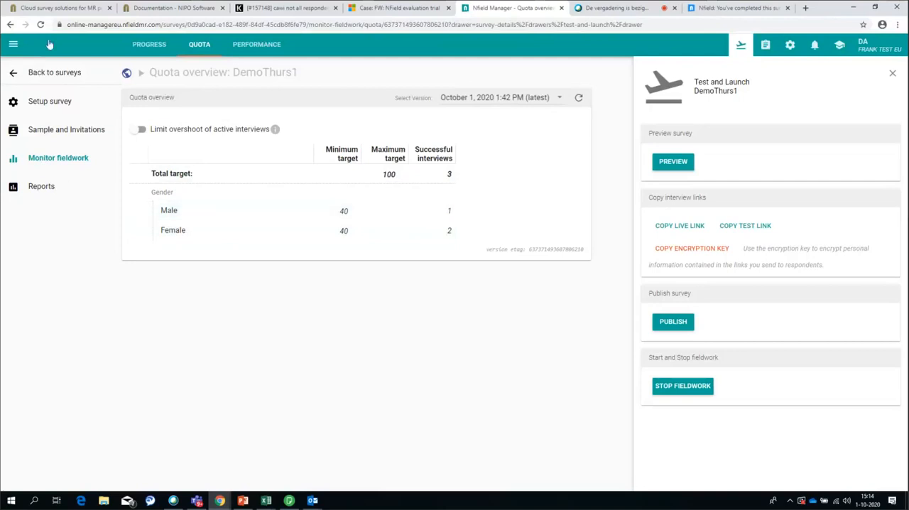
Add an Age variable with the levels <18 and >=18 to the DemoThurs1 quota frame and save it
click(33, 98)
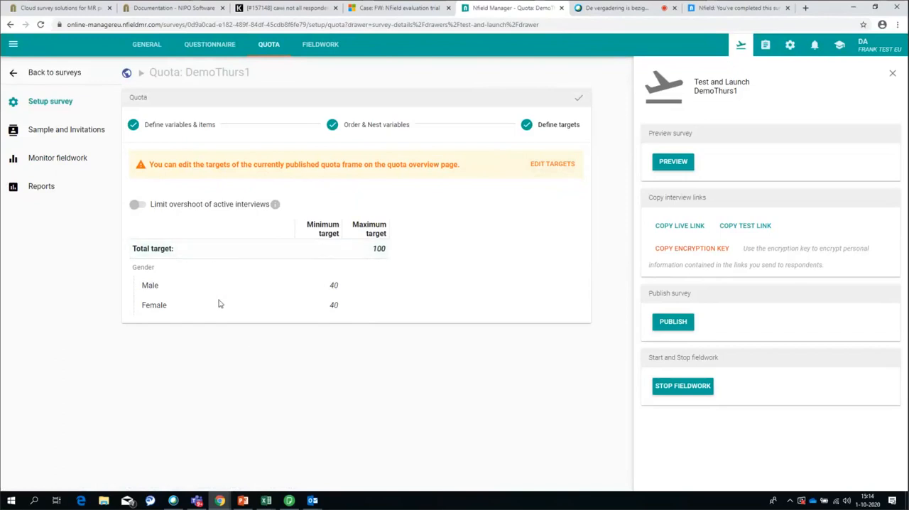
click(166, 126)
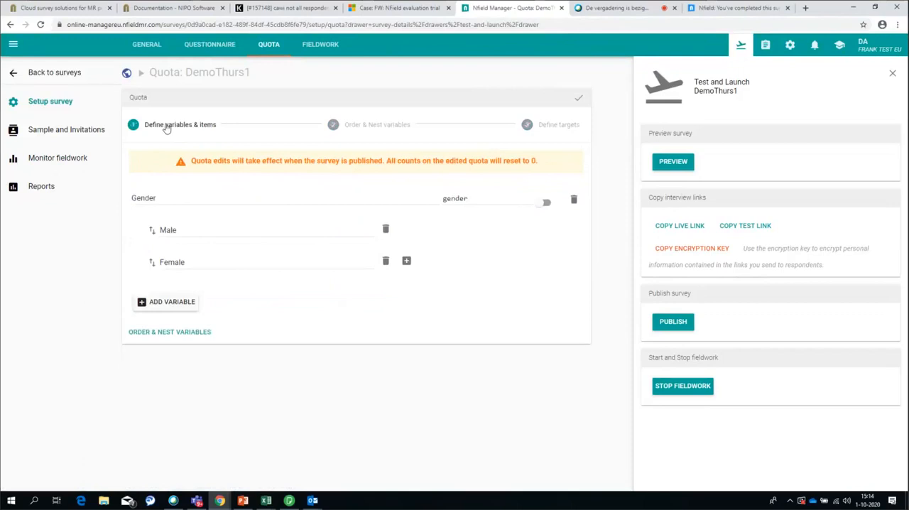
click(170, 304)
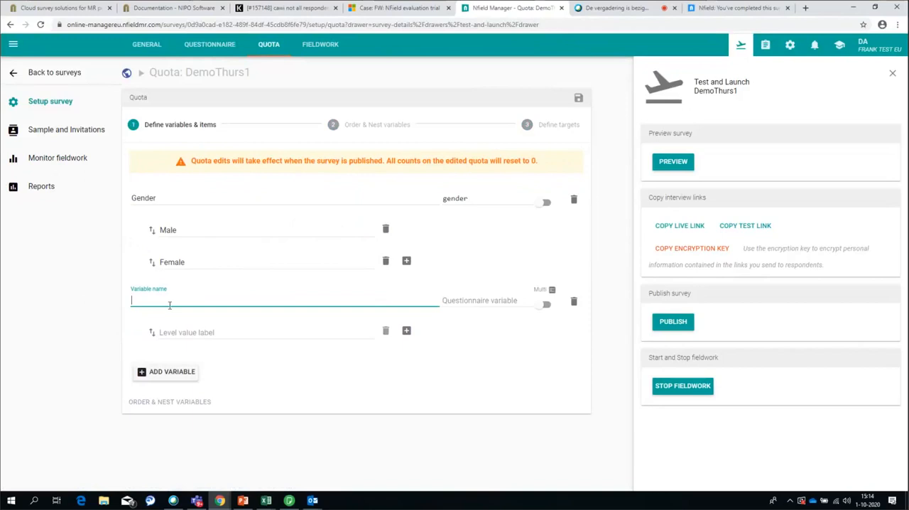
text(Age)
key(Tab)
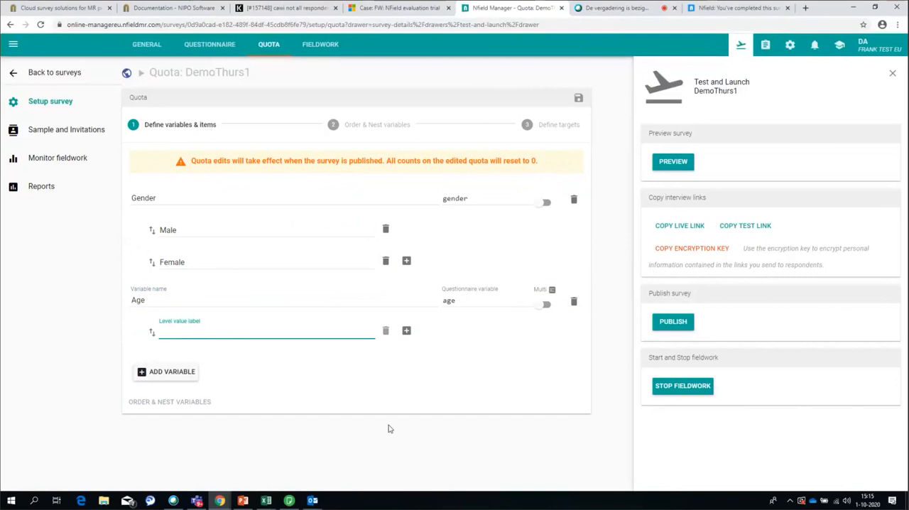
text(<18)
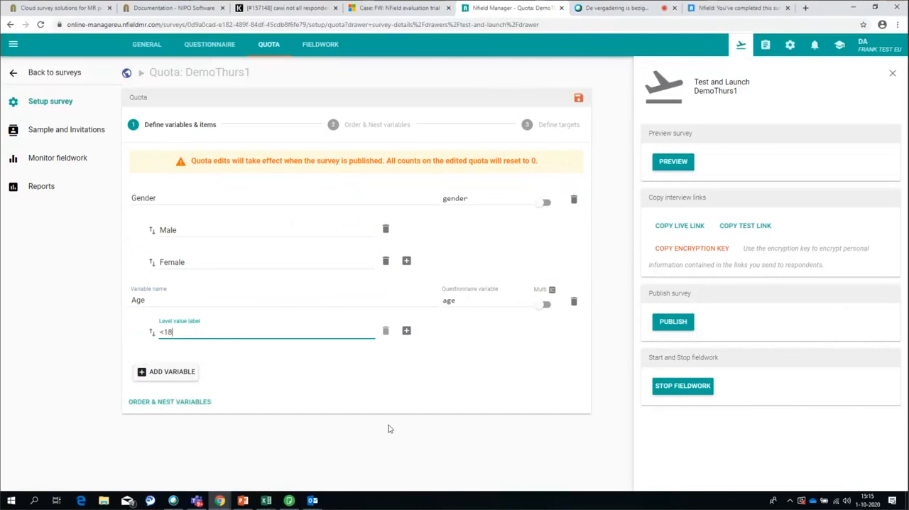
key(Return)
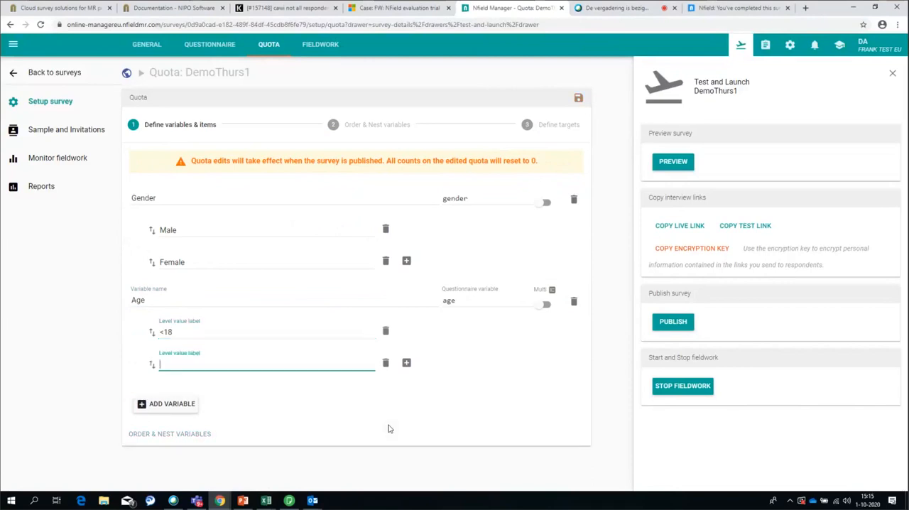
text(>=18)
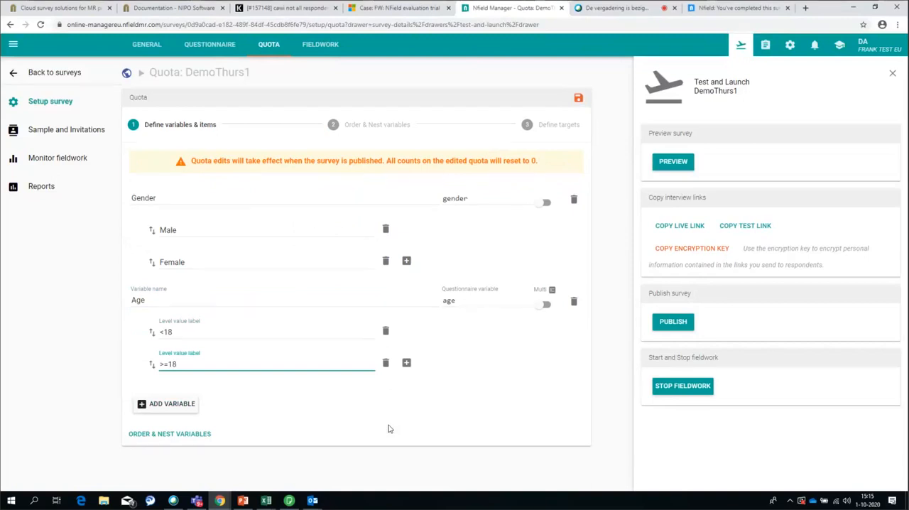
key(Return)
click(386, 432)
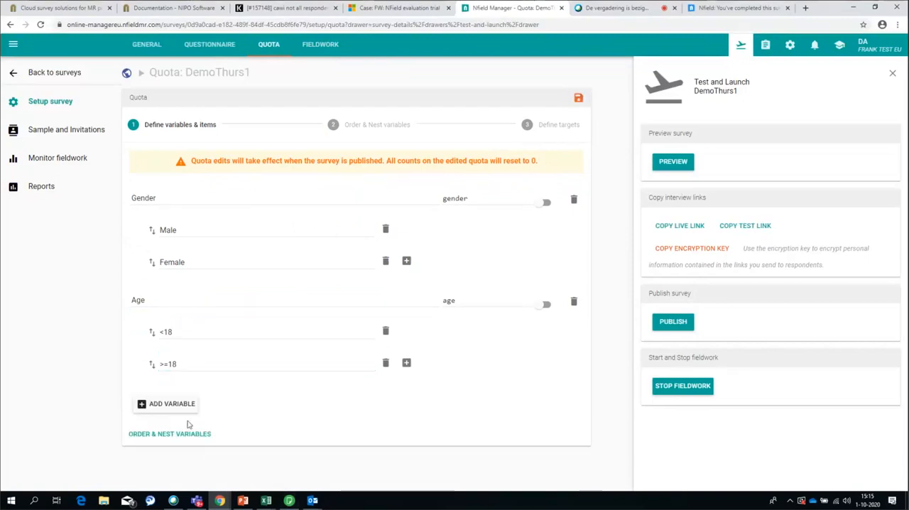
click(579, 98)
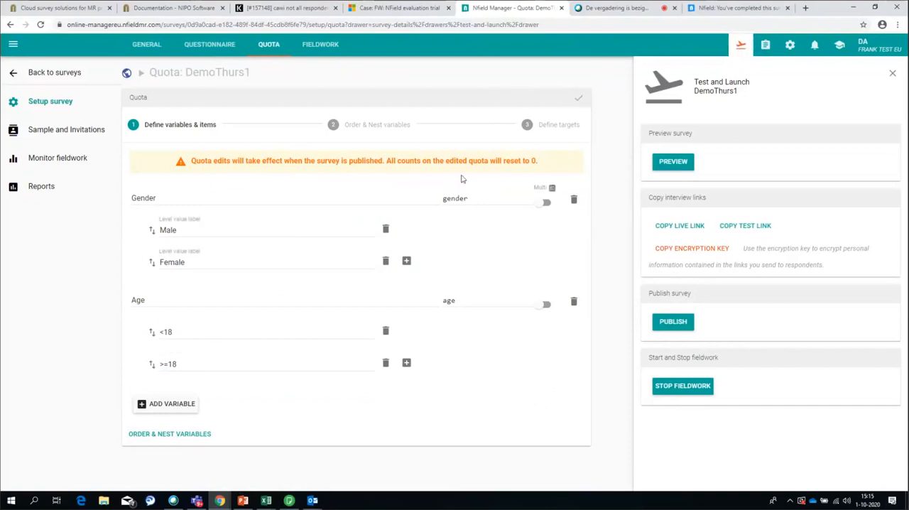
Go to the quota targets and publish the new quota frame, requiring active respondents to be upgraded to the latest version
click(552, 128)
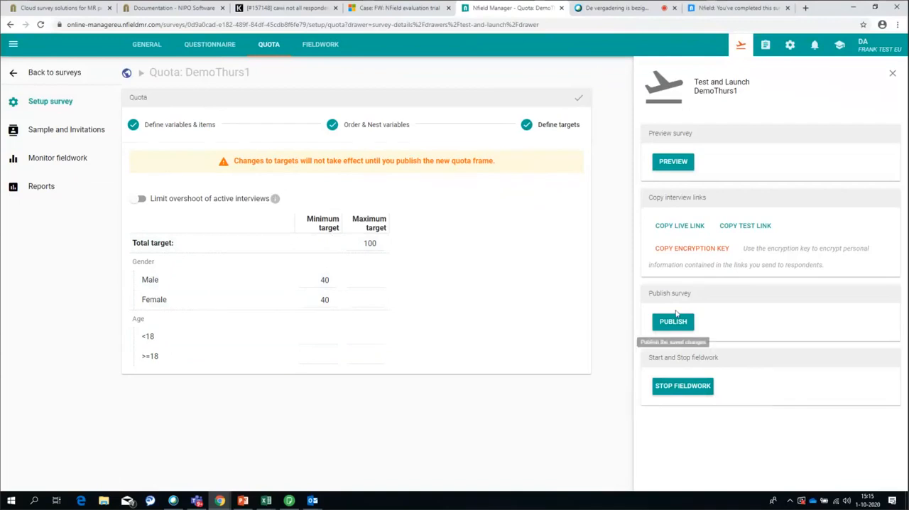
click(678, 331)
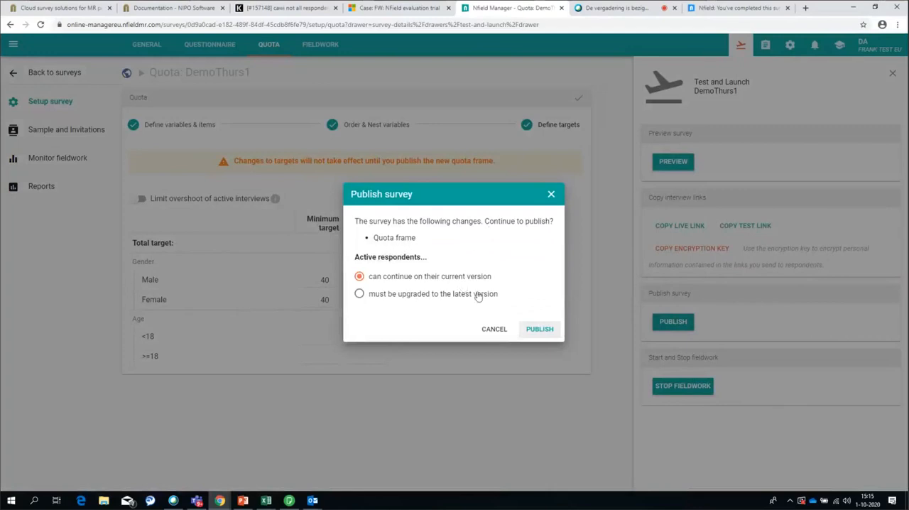
click(385, 298)
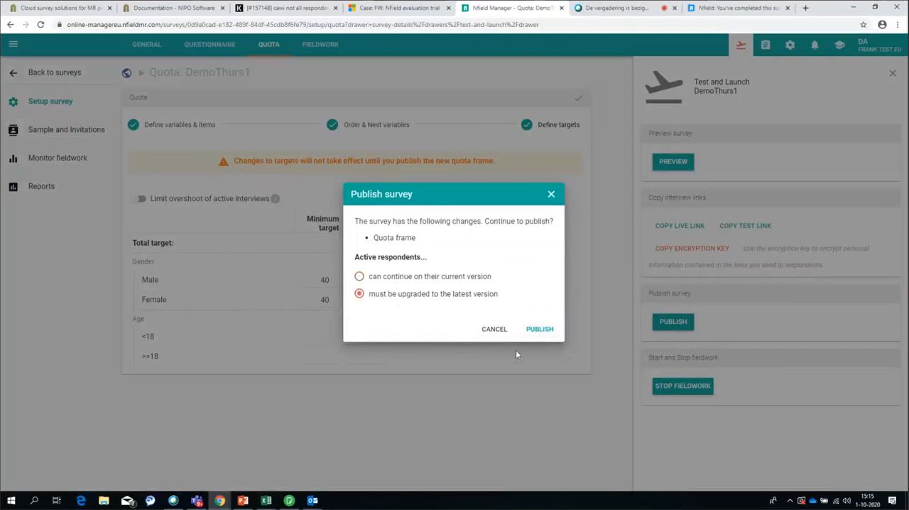
click(539, 329)
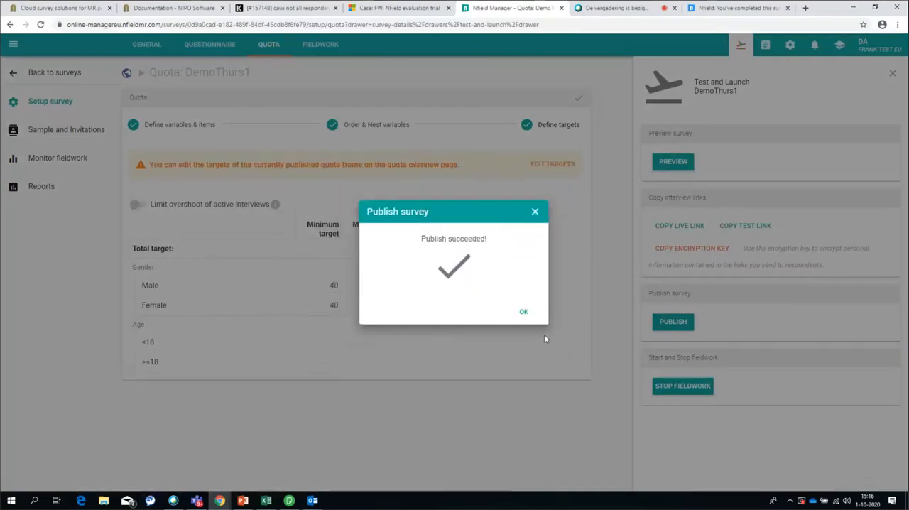
click(524, 313)
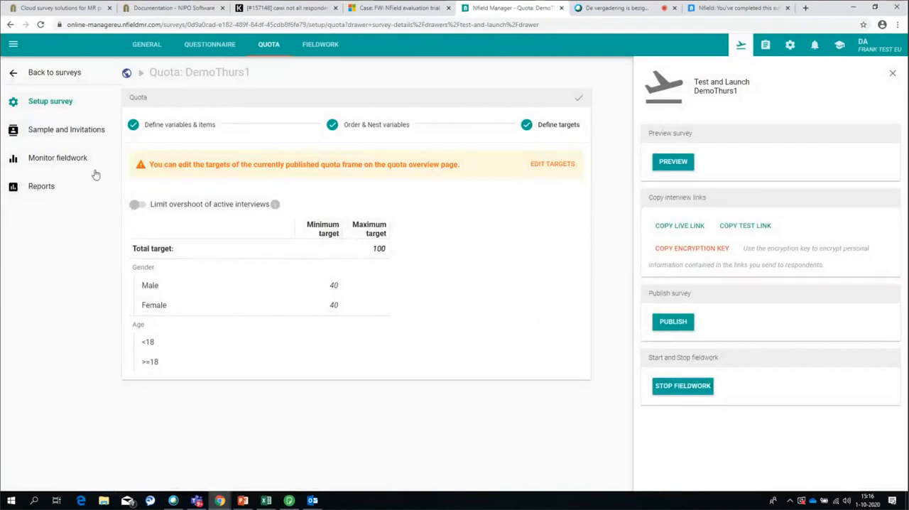
Review the quota overview under Monitor fieldwork, comparing the latest version with the October 1, 2020 1:42 PM version
click(45, 161)
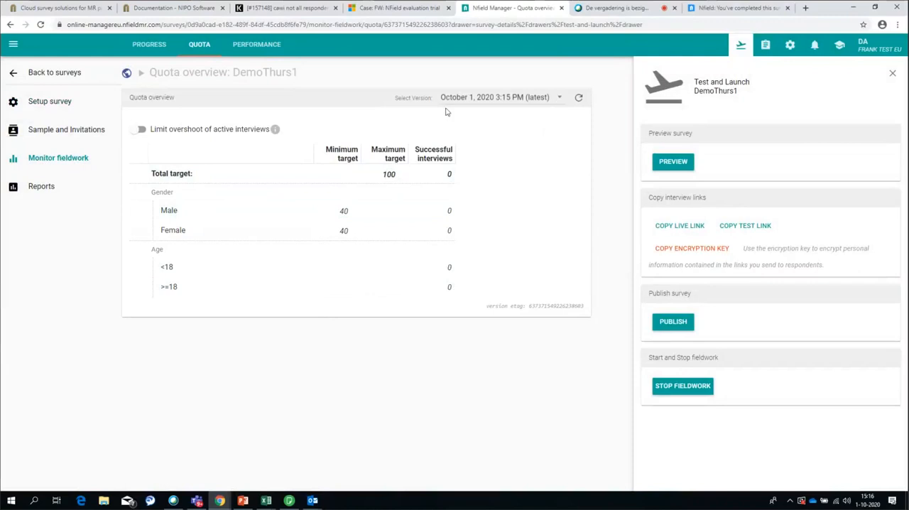
click(554, 100)
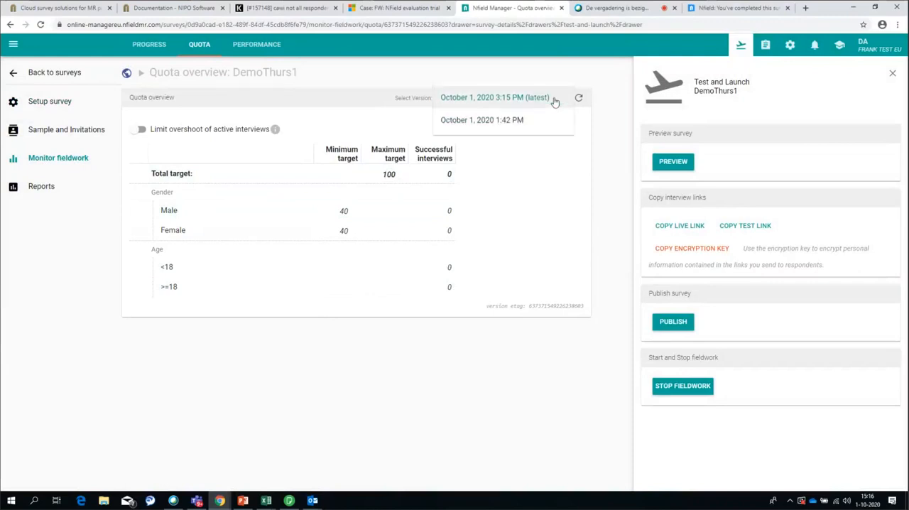
click(470, 126)
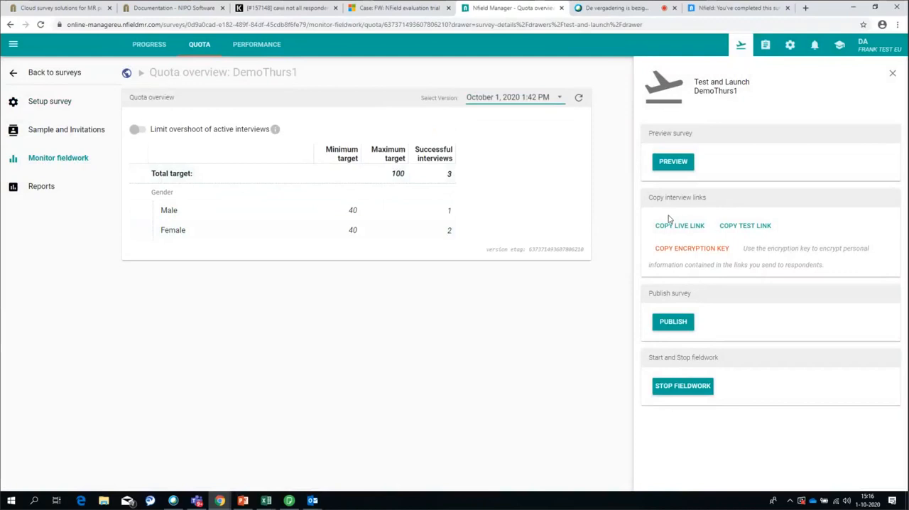
Complete a new interview through the copied live link, answering Male for gender and >=18 for age
click(726, 9)
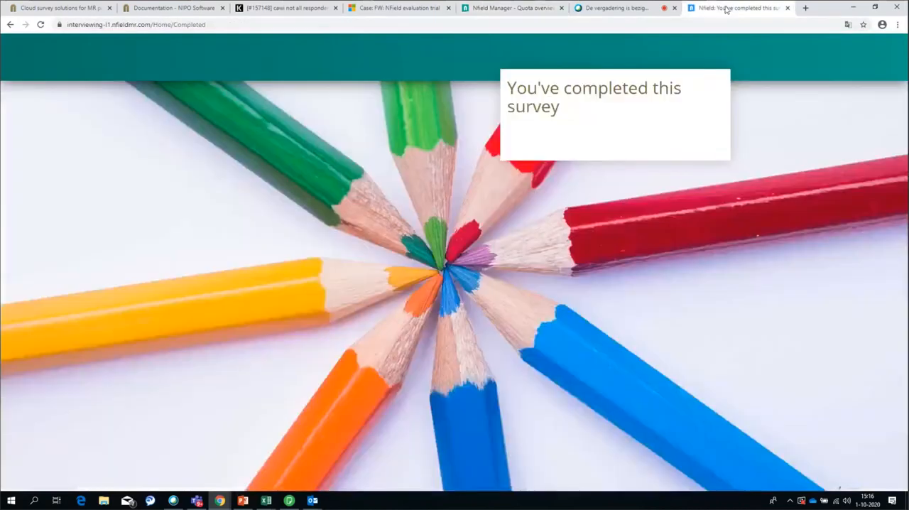
click(330, 27)
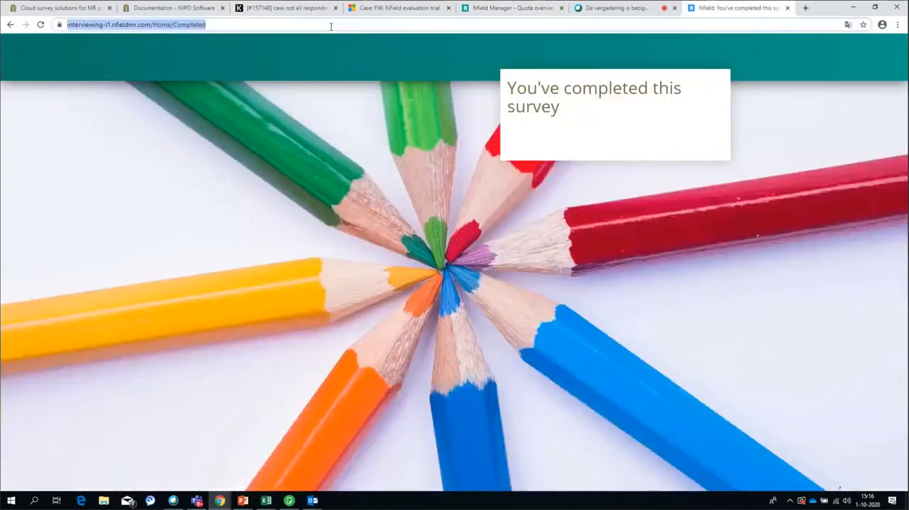
key(ctrl+v)
key(Return)
click(313, 146)
click(321, 219)
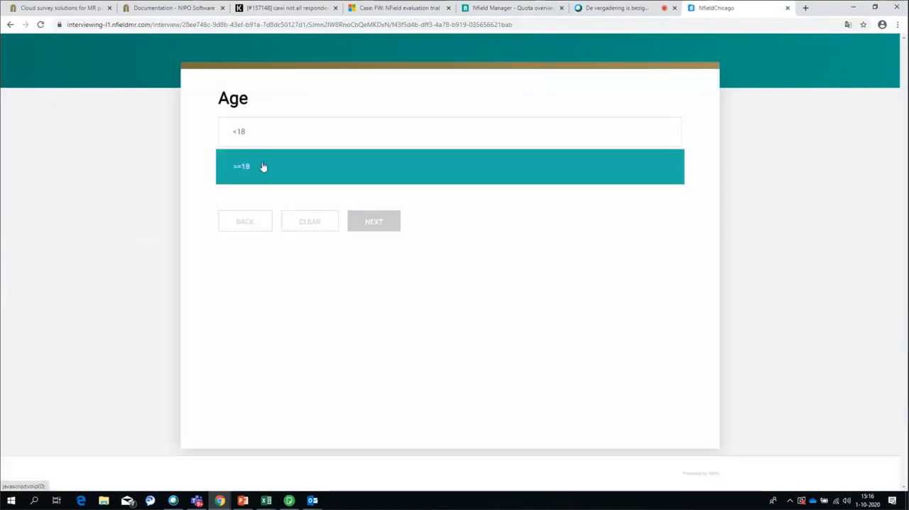
click(263, 167)
click(371, 222)
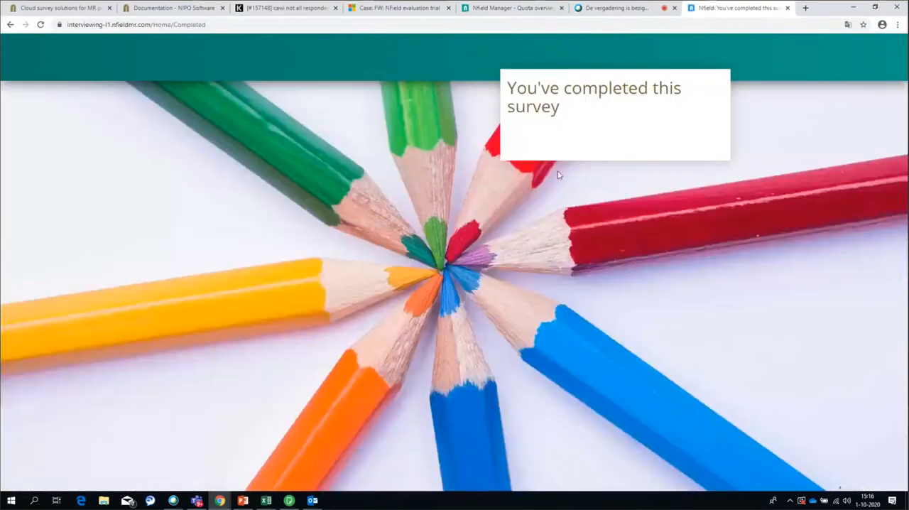
Return to Nfield Manager, refresh the quota overview and view the latest version, October 1, 2020 3:15 PM
click(517, 10)
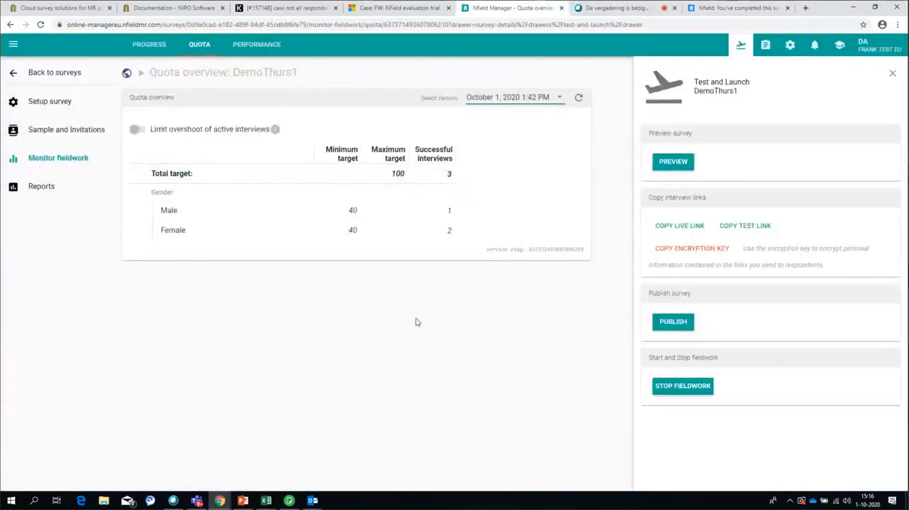
key(F5)
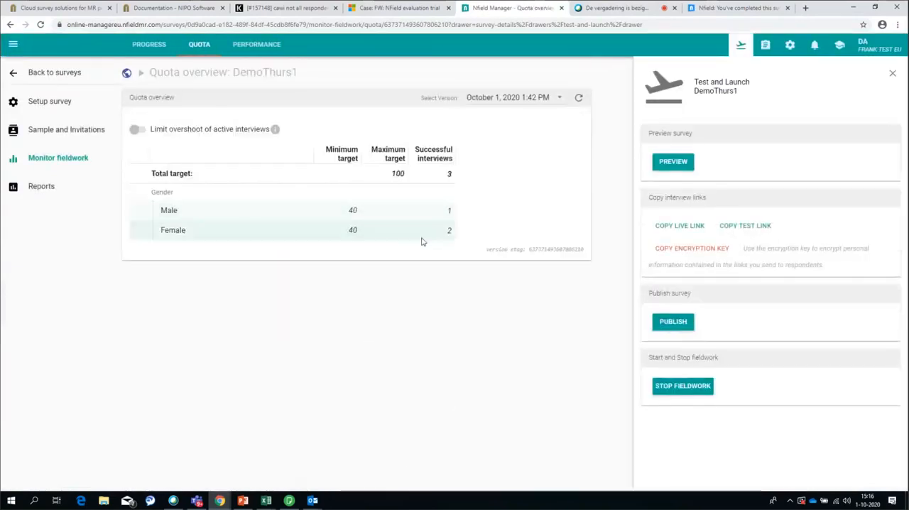
click(560, 97)
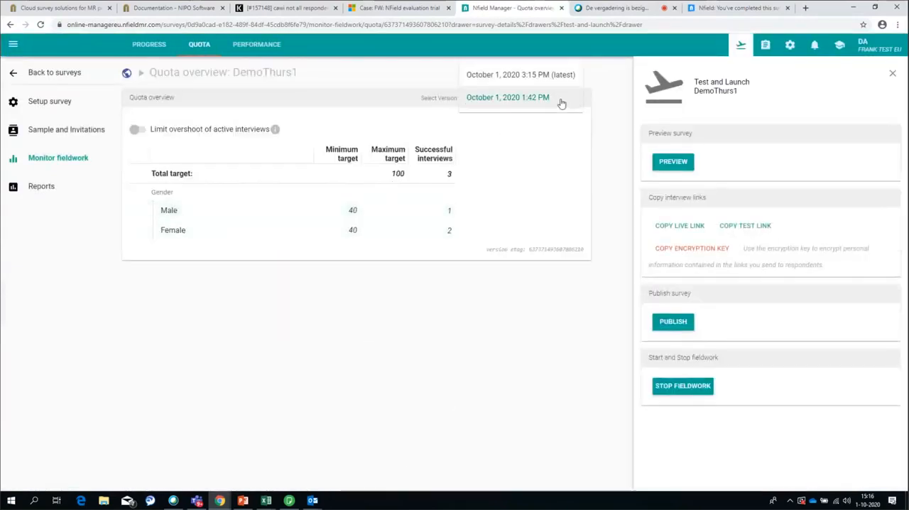
click(541, 77)
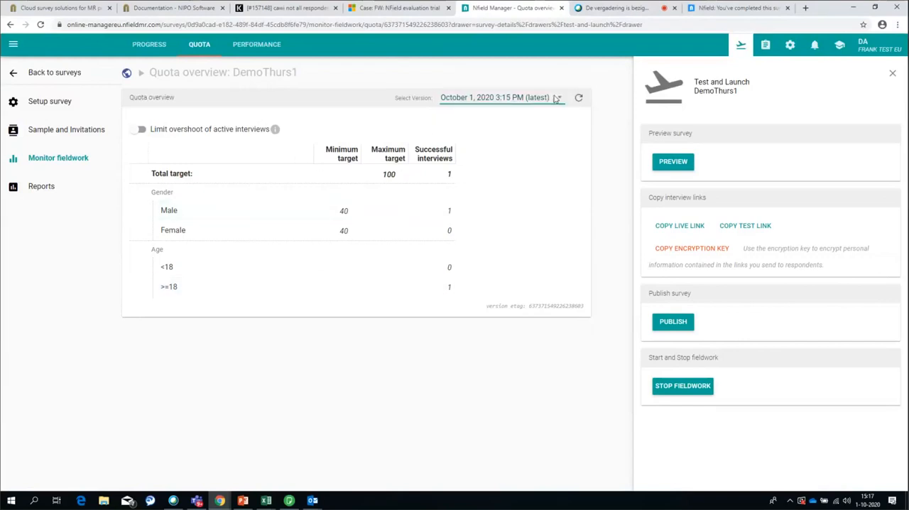
click(521, 105)
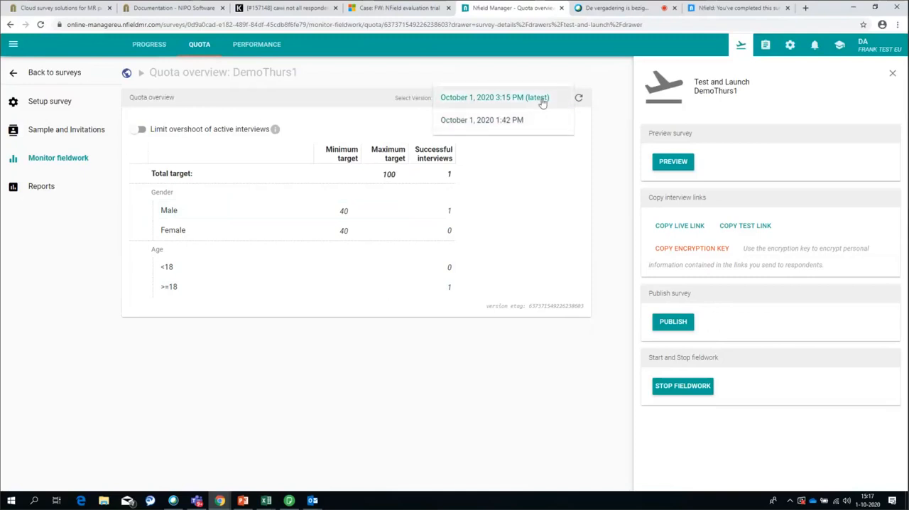
click(544, 101)
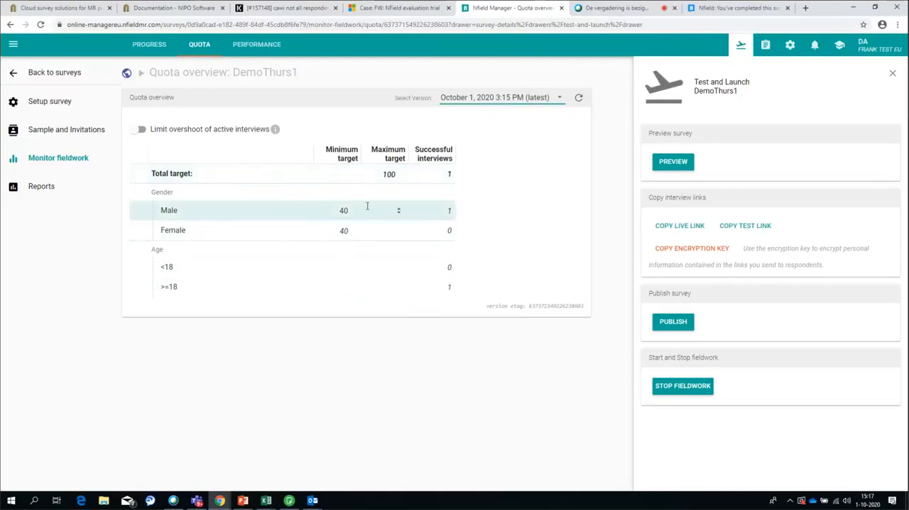
Compare the successful interview counts of the October 1, 2020 1:42 PM quota version with those of the latest version
click(559, 98)
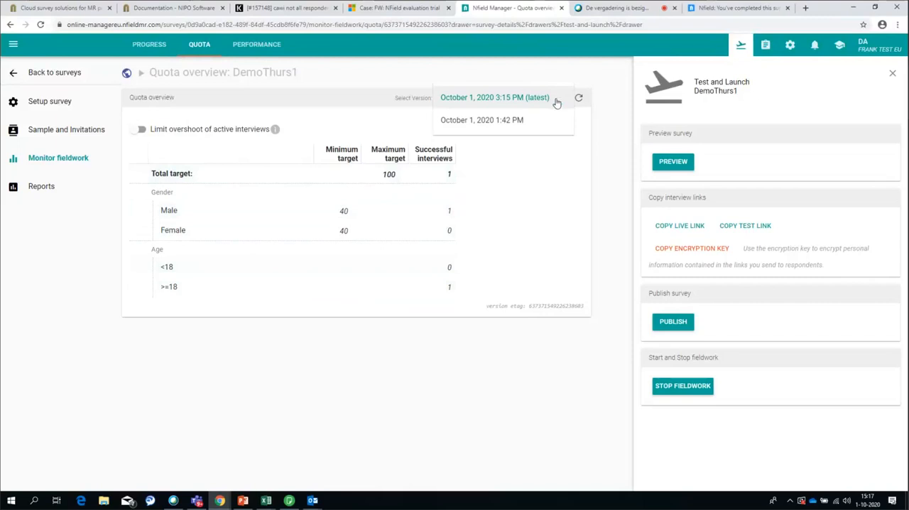
click(510, 126)
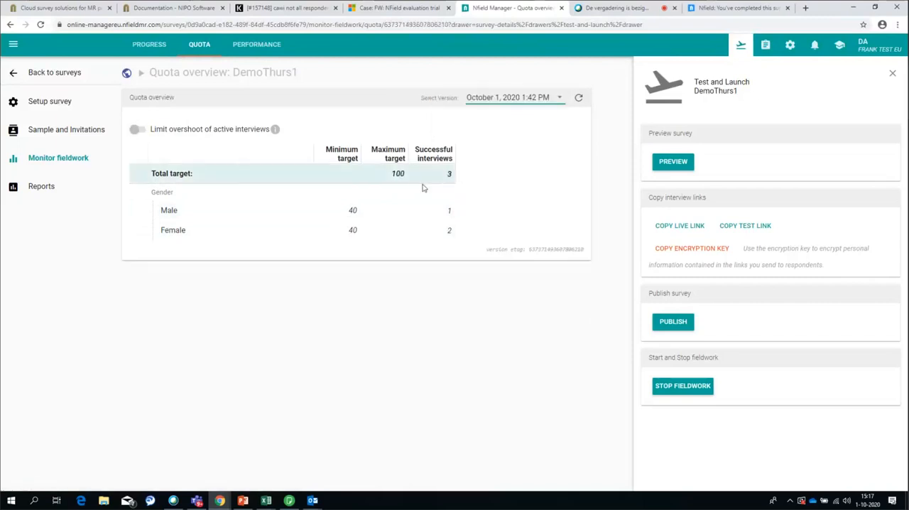
click(548, 99)
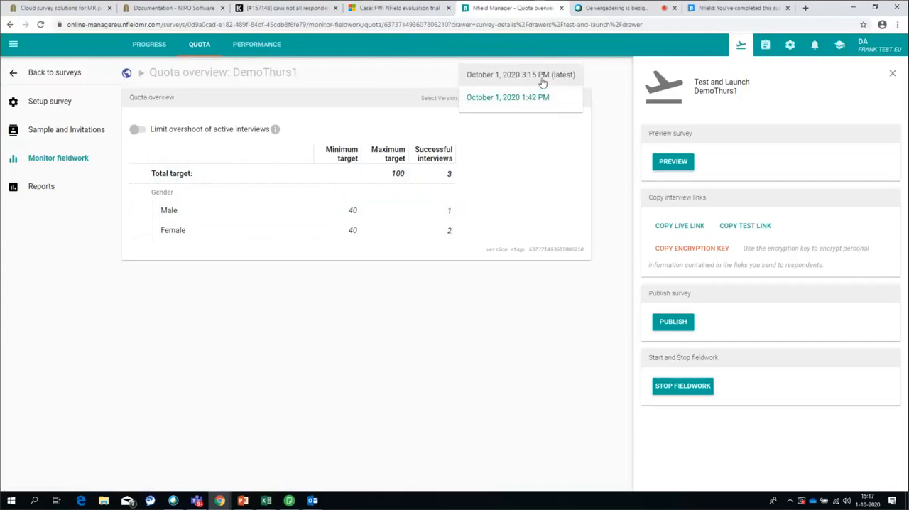
click(545, 80)
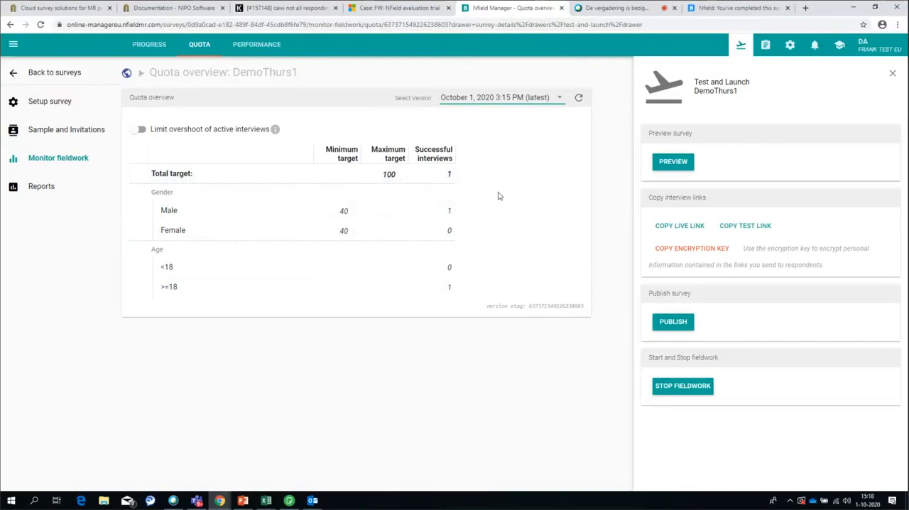
Create the standard Fieldwork Overview Power BI report for DemoThurs1
click(42, 192)
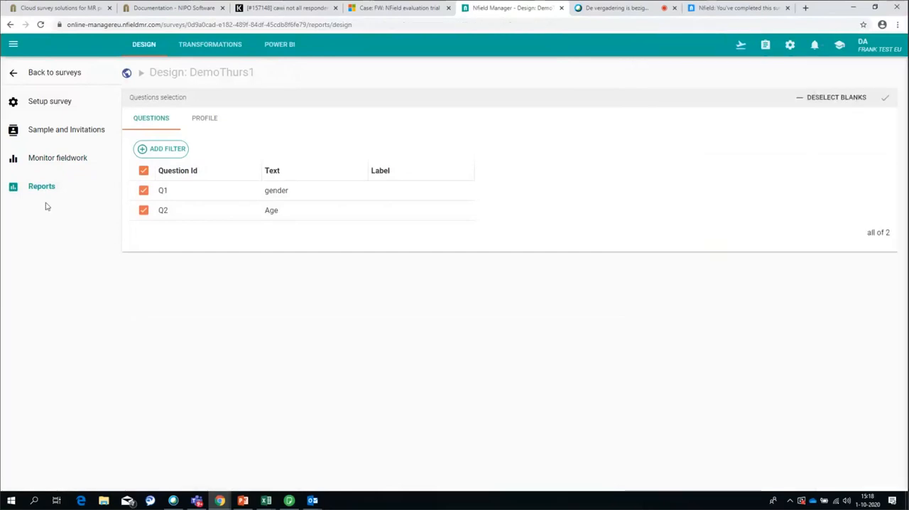
click(280, 45)
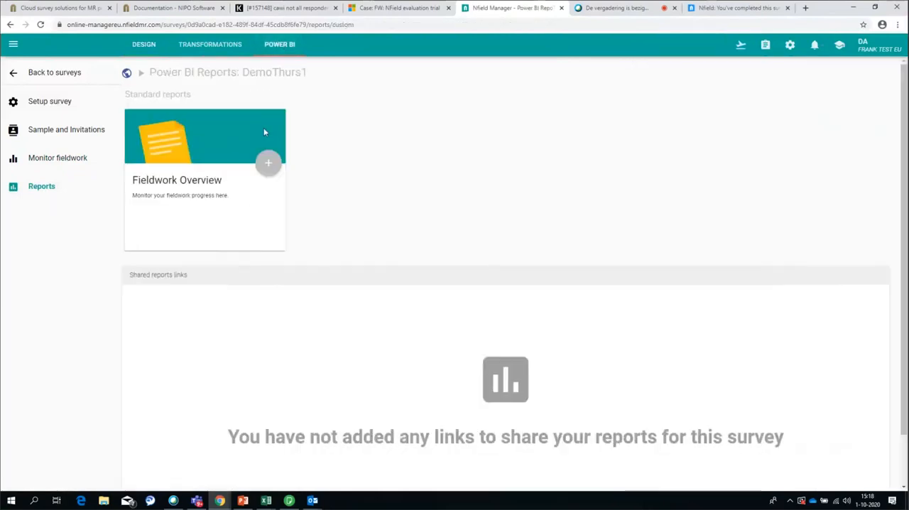
click(269, 169)
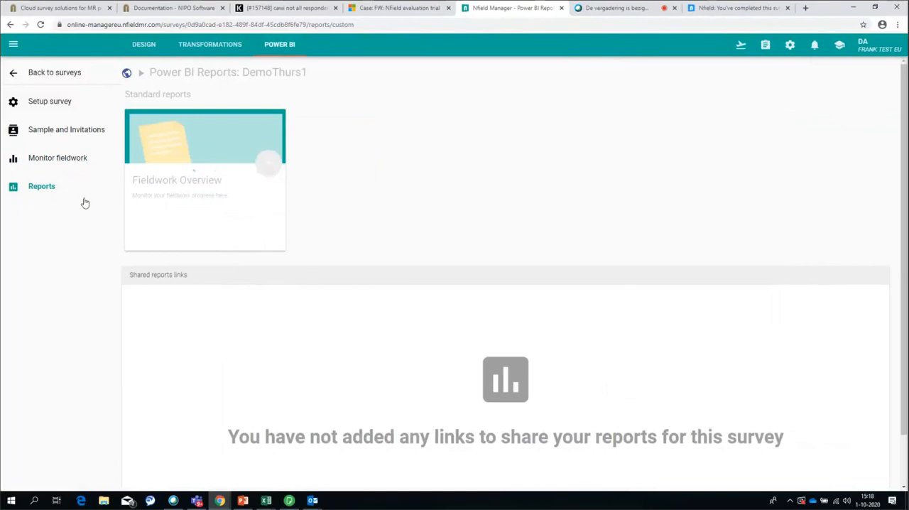
Delete the Age variable from the DemoThurs1 quota frame, save it and go to the target definitions
click(48, 104)
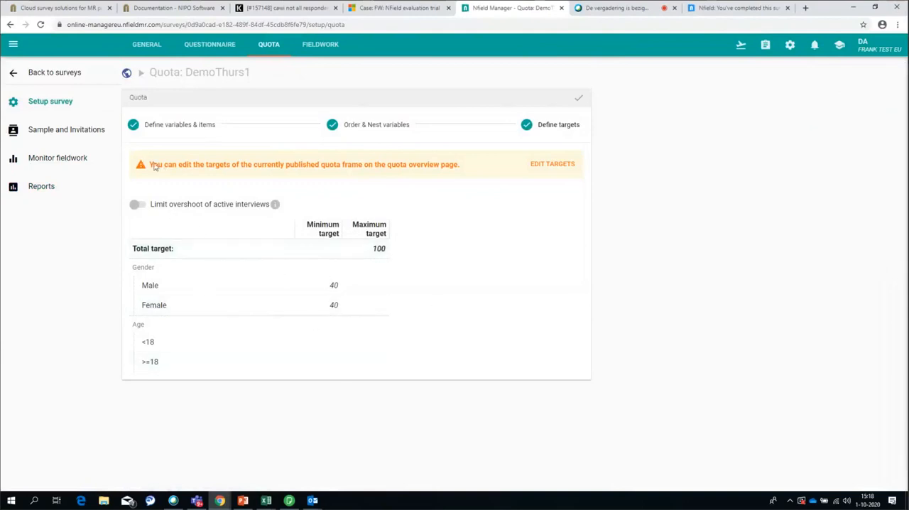
click(181, 126)
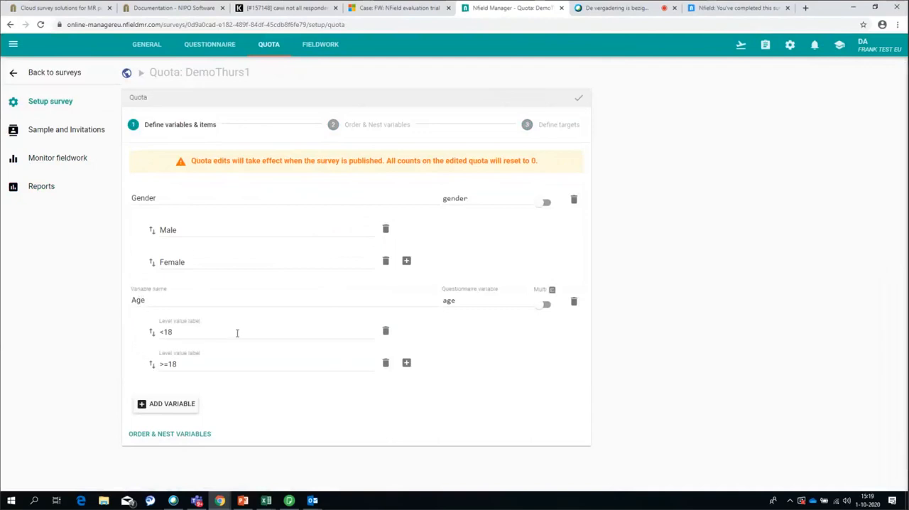
click(574, 303)
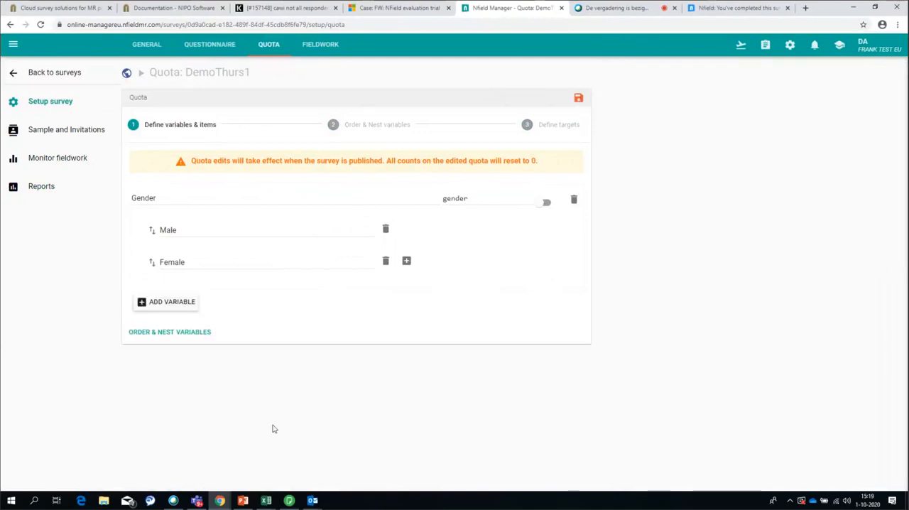
click(578, 98)
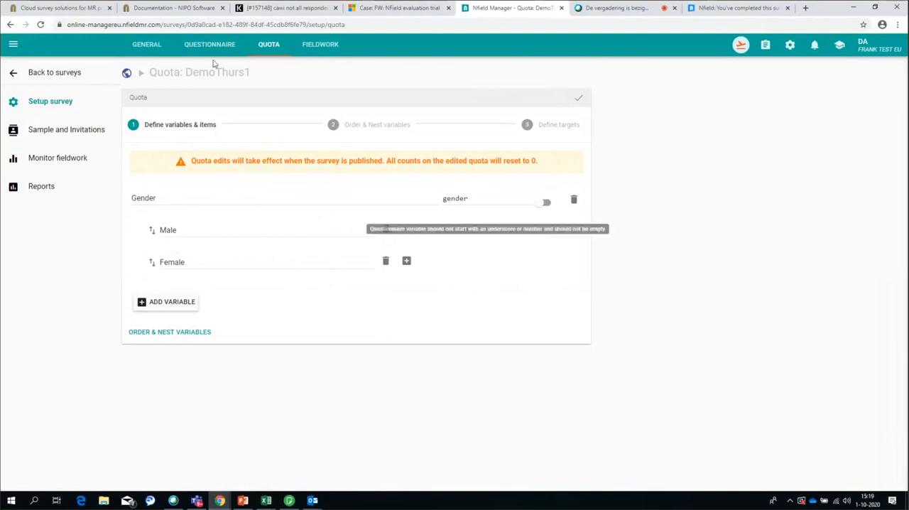
click(547, 125)
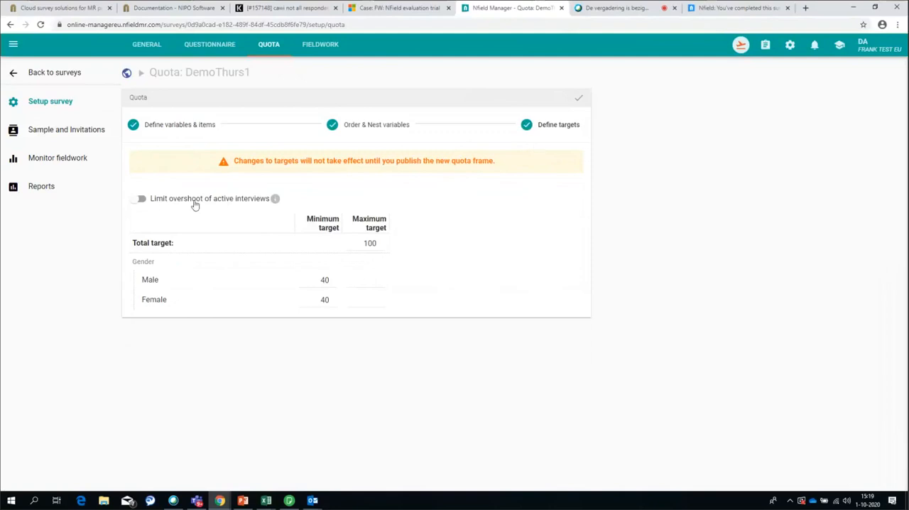
Examine the gender and age counts in the Fieldwork Overview report's quick crosstable, including its Response Status filter
click(40, 188)
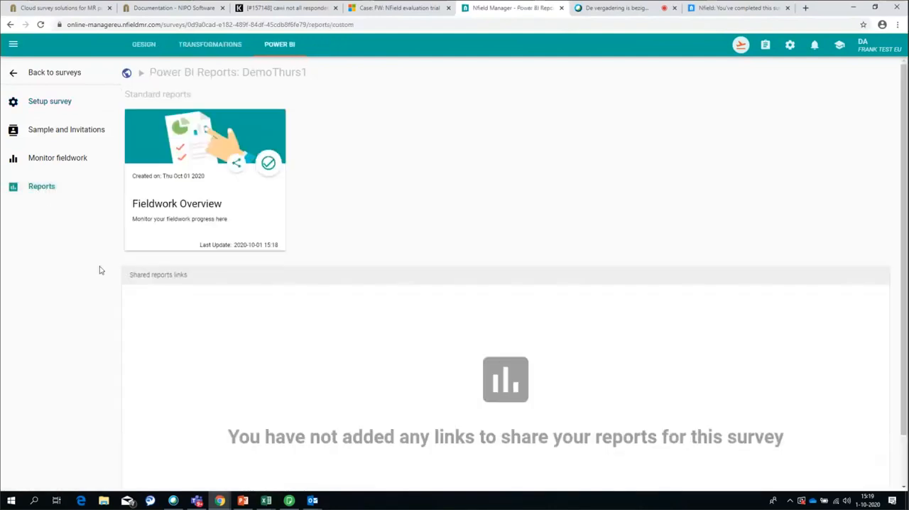
click(171, 208)
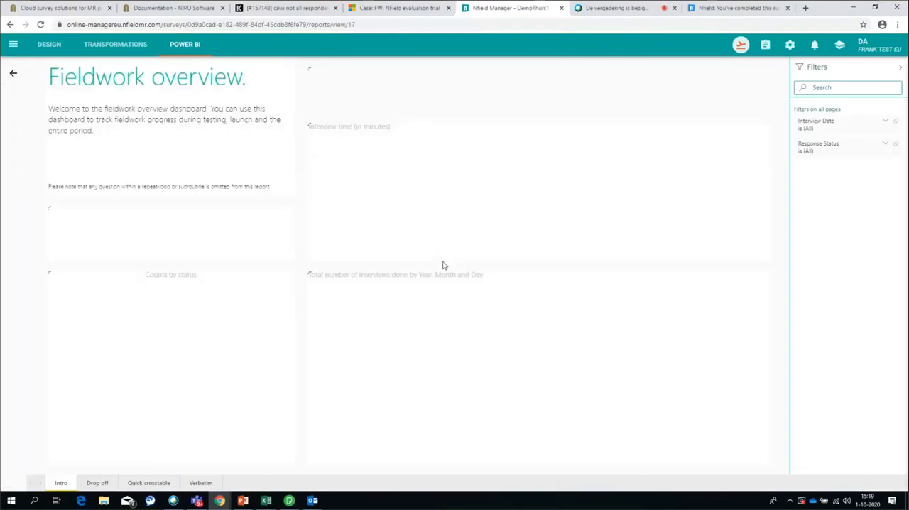
click(147, 483)
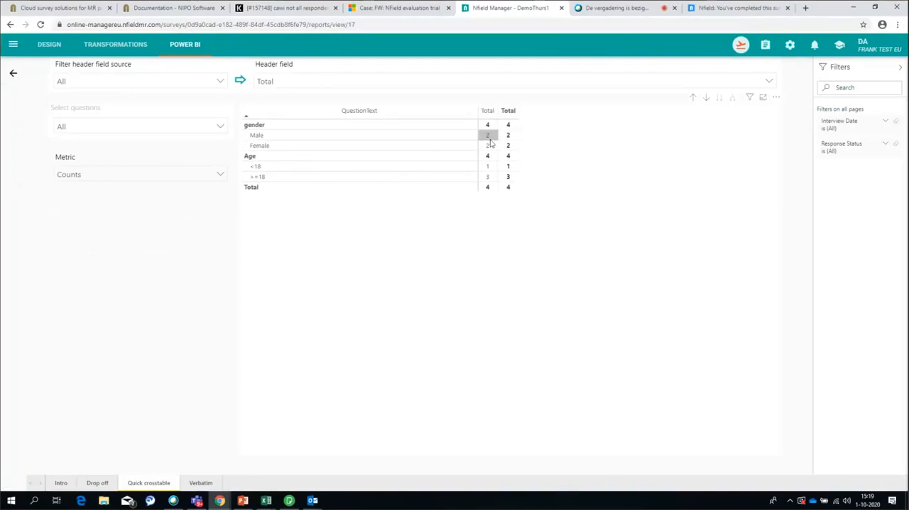
click(887, 148)
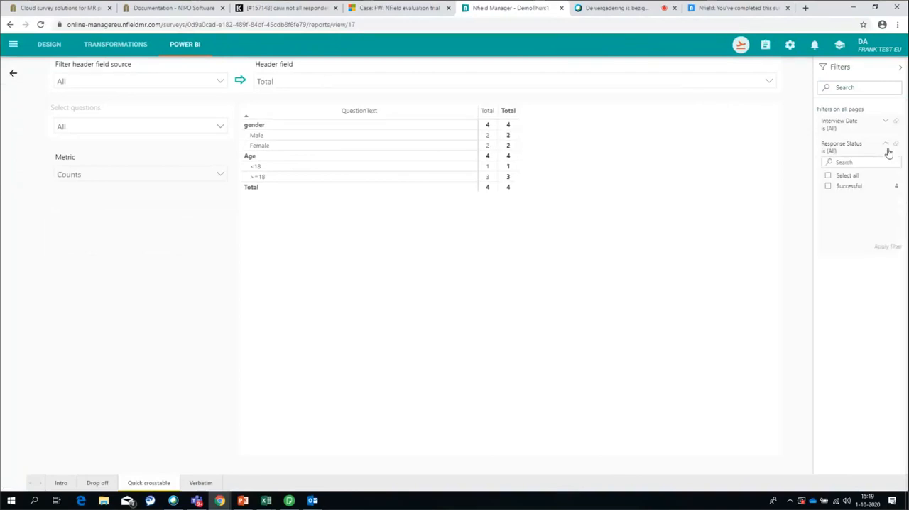
click(828, 185)
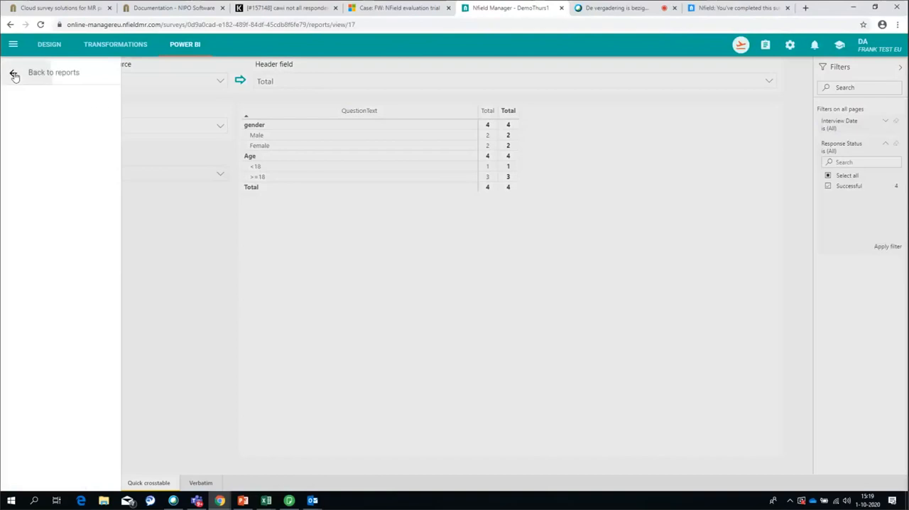
click(13, 71)
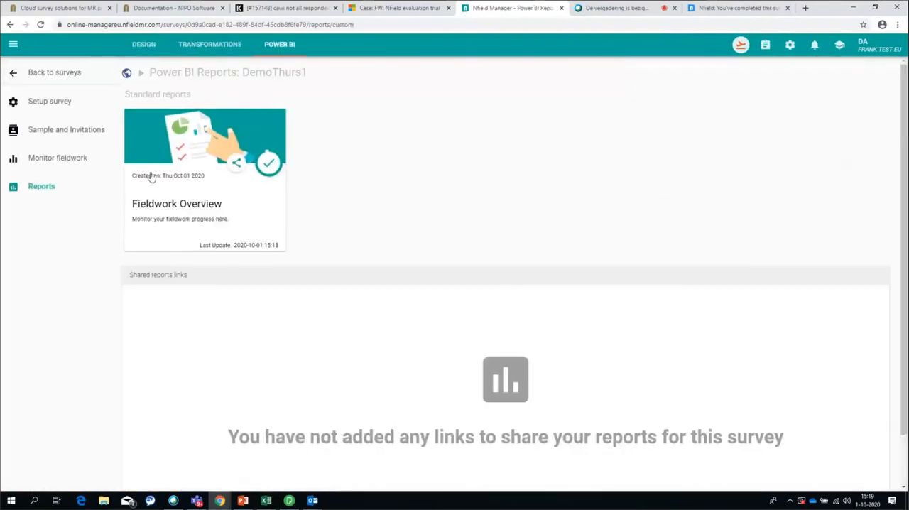
Set the total maximum target to 96 and the minimum targets for Male and Female to 38 each, and save the quota
click(45, 103)
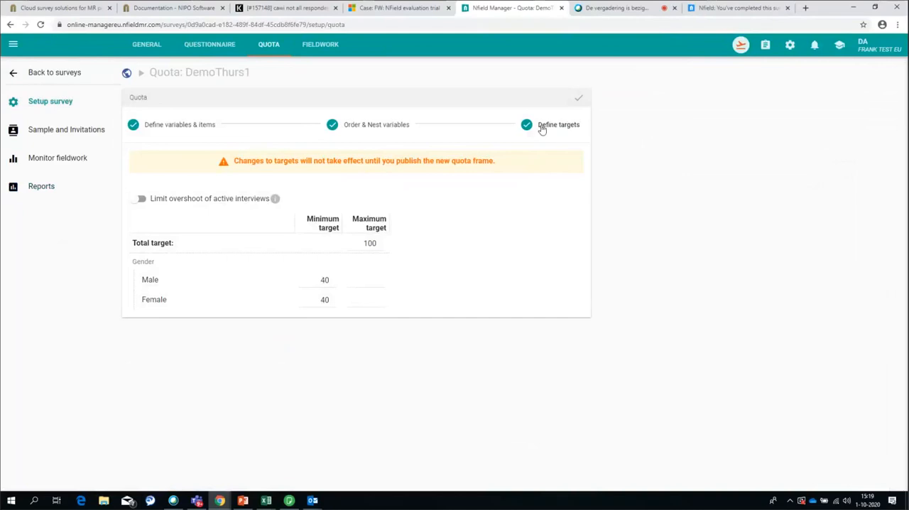
click(379, 245)
text(96)
click(318, 284)
text(38)
click(325, 302)
text(38)
click(579, 99)
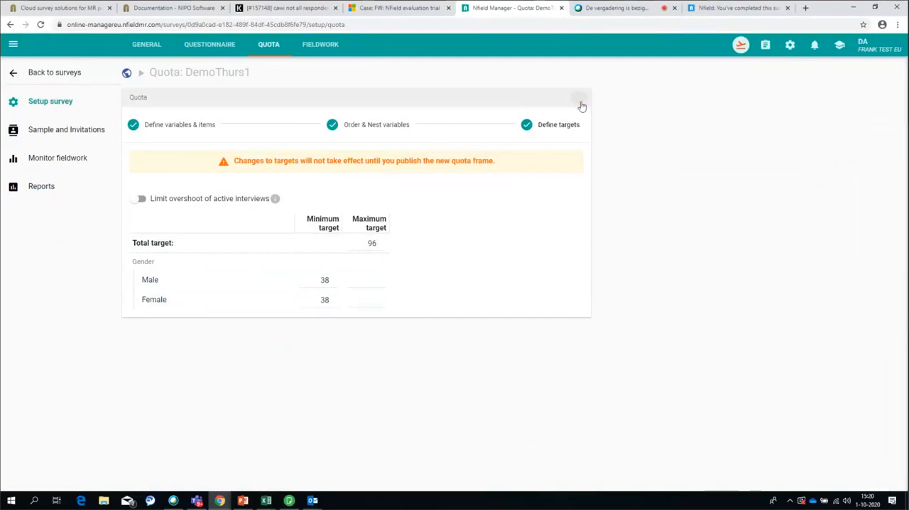
Publish the adjusted quota frame with active respondents upgraded to the latest version, and check the quota overview under Monitor fieldwork
click(741, 48)
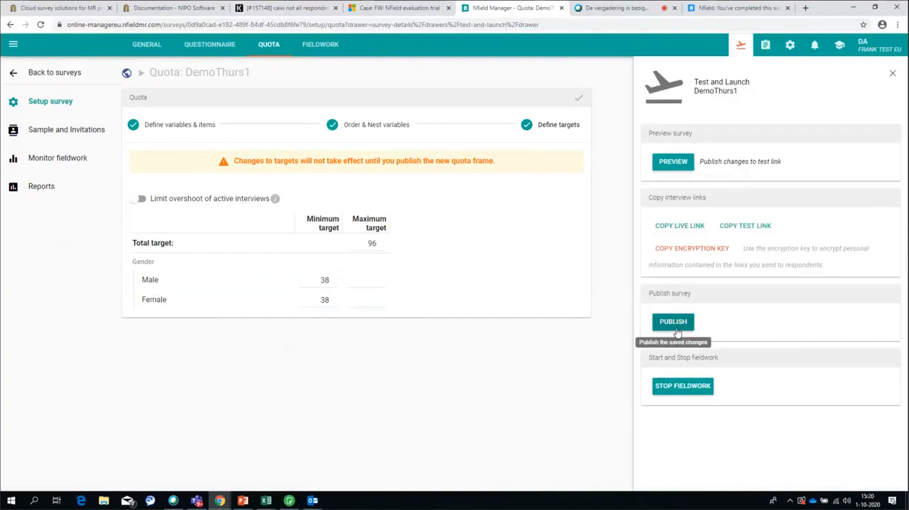
click(673, 323)
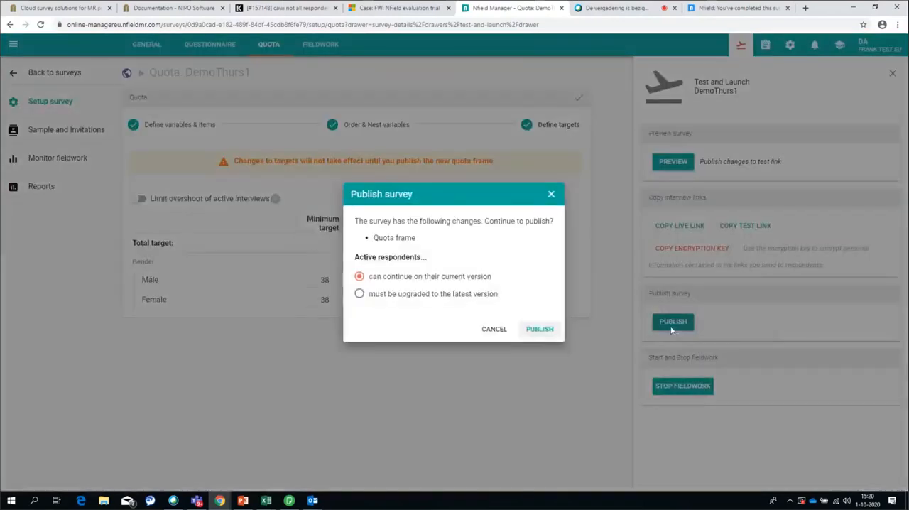
click(418, 302)
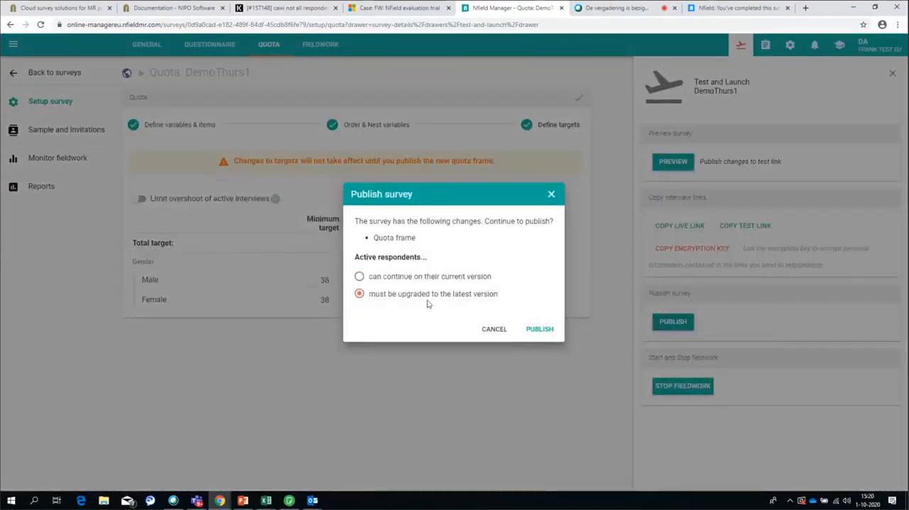
click(540, 330)
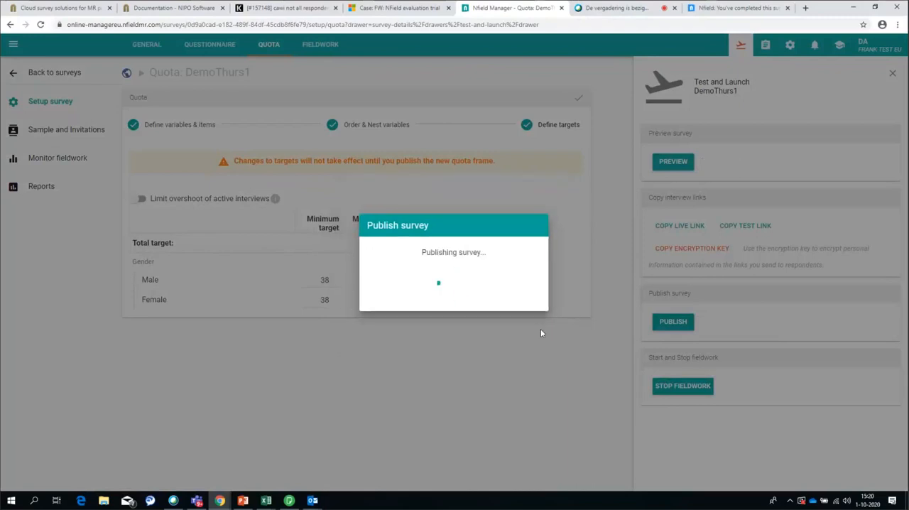
click(519, 314)
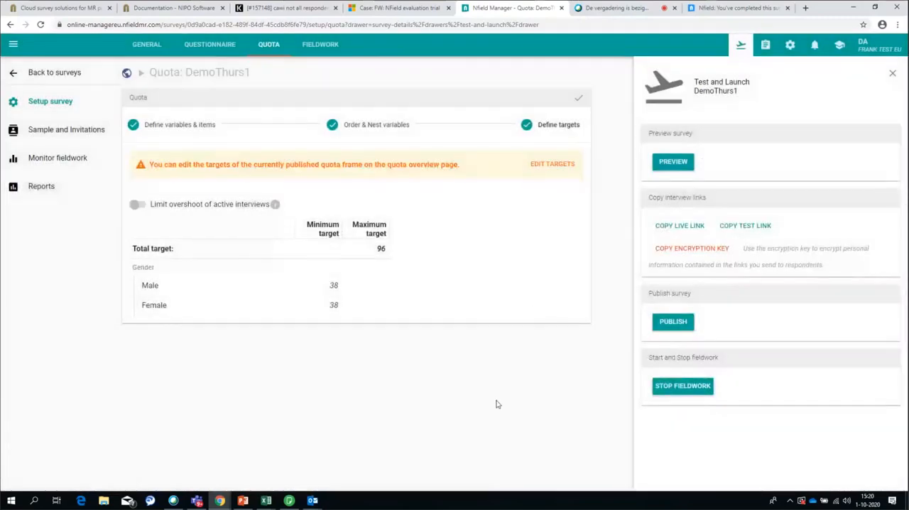
click(52, 163)
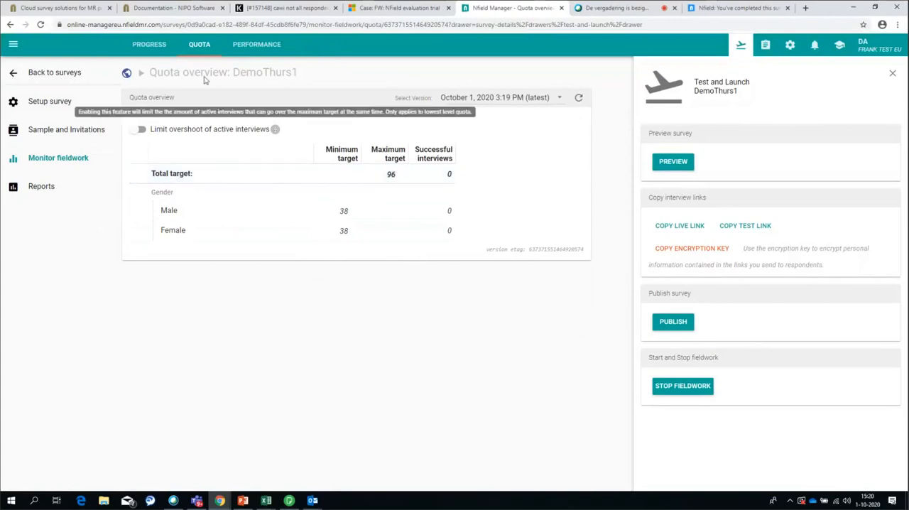
Compare DemoThurs1's fieldwork progress against the total target with its quota overview, including the version etag of the quota frame
click(142, 43)
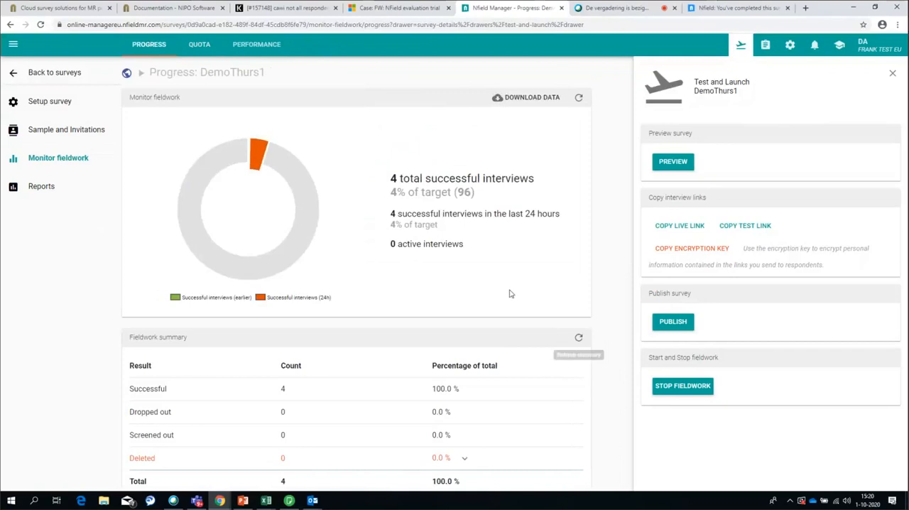
drag(398, 178, 392, 174)
drag(393, 192, 477, 193)
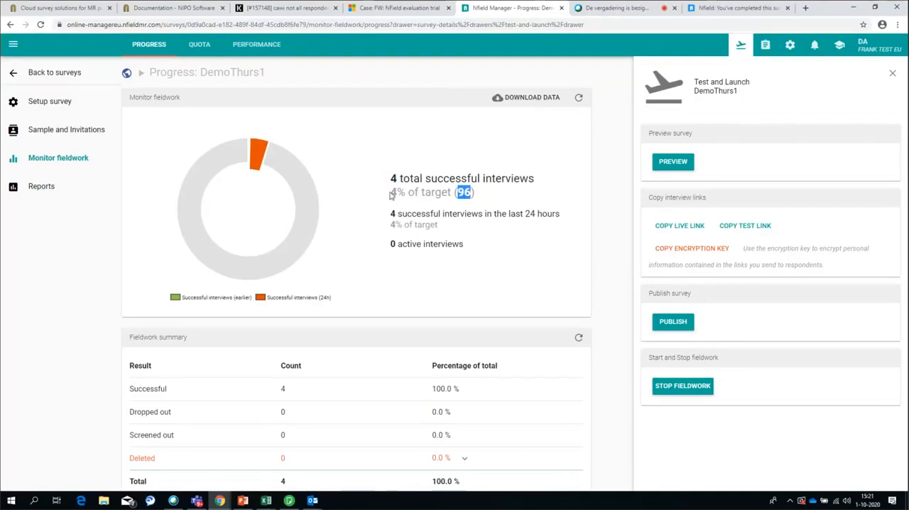
drag(393, 192, 479, 202)
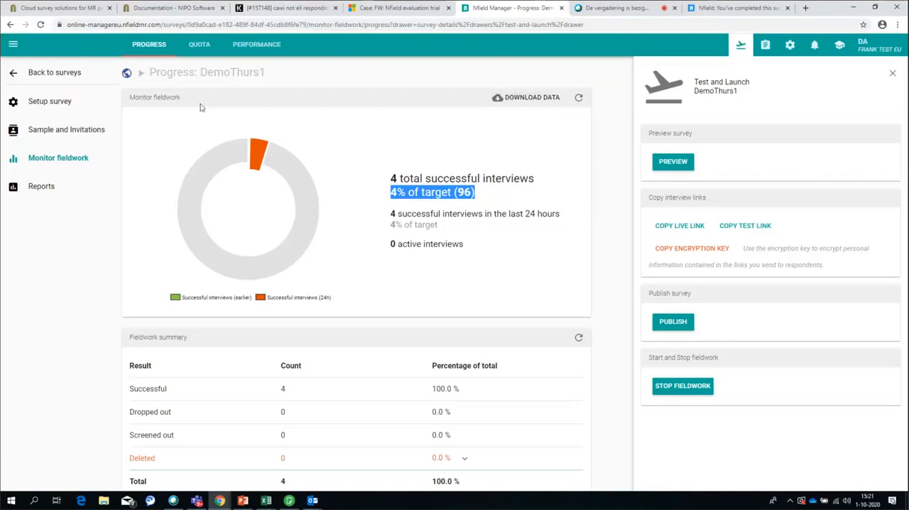
click(198, 47)
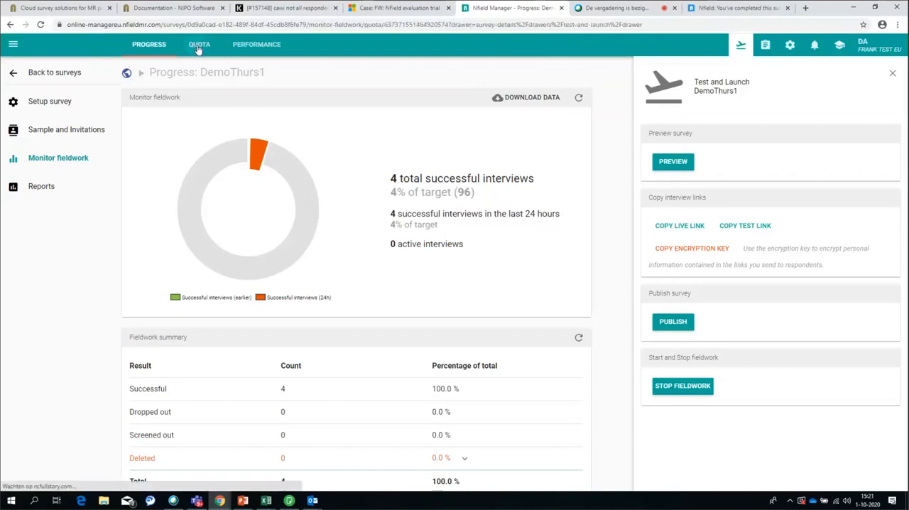
drag(486, 255, 587, 262)
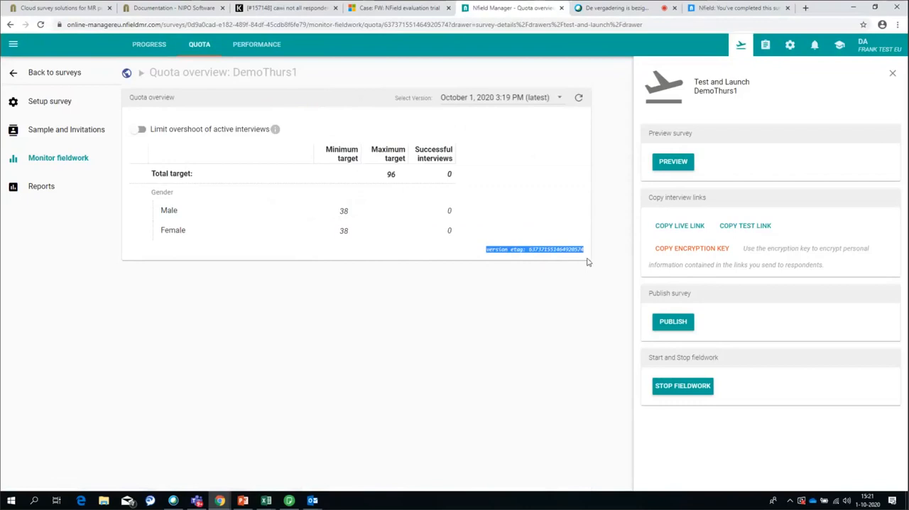
click(536, 234)
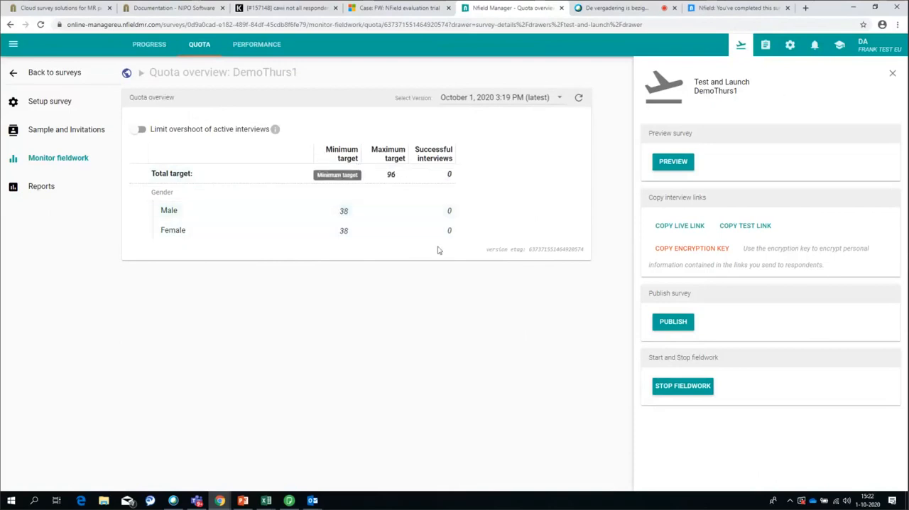
Start a new interview from the copied interview link, answer the gender question with Male and leave the interview open at the Age question
click(710, 8)
click(210, 24)
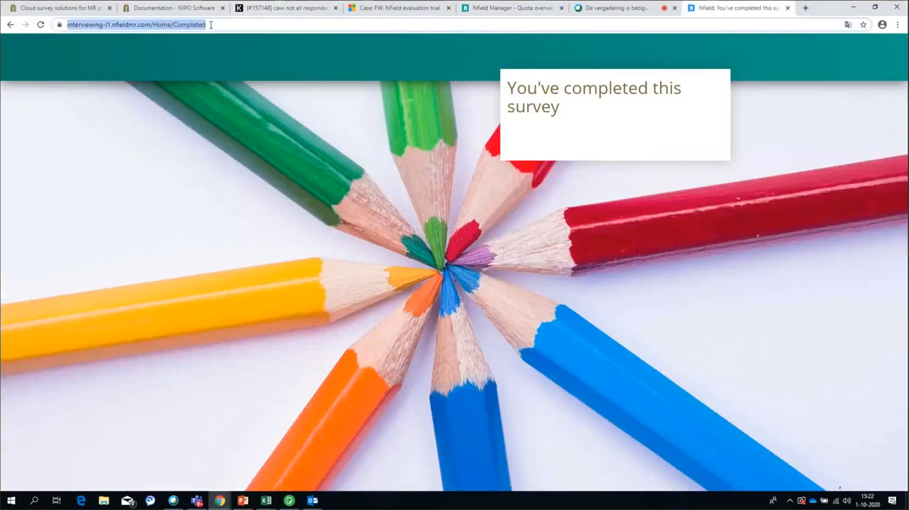
text(https://interviewing-l1.nfieldmr.com/Interview/28ee748c-0d8b-43ef-b91a-7d8dc50127d1/SJmn2IW8RnoCbQeMKDxN/4a92c811-b466-4db1-b4b7-11c8c1d69ae8)
key(Return)
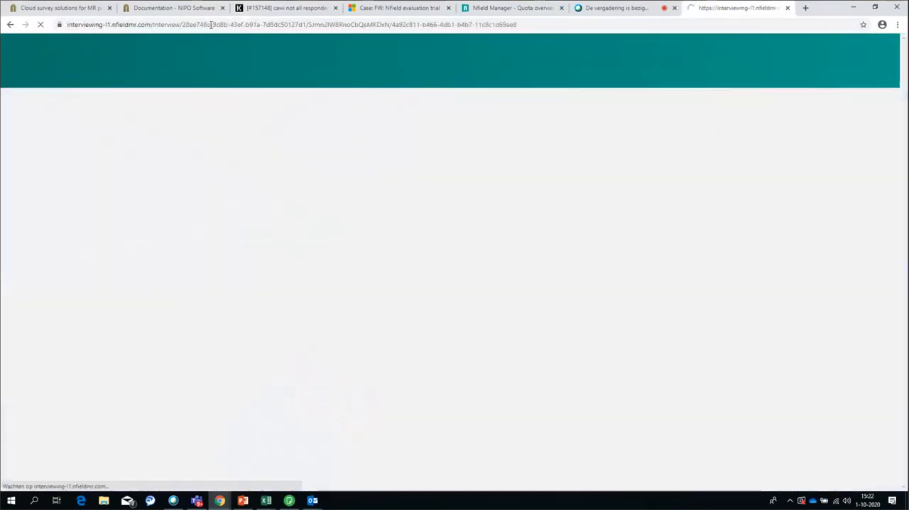
click(311, 138)
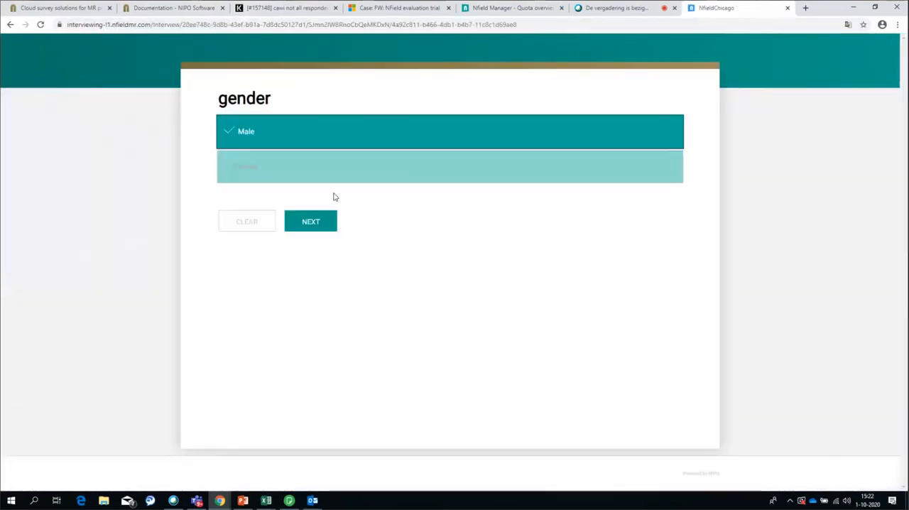
click(331, 224)
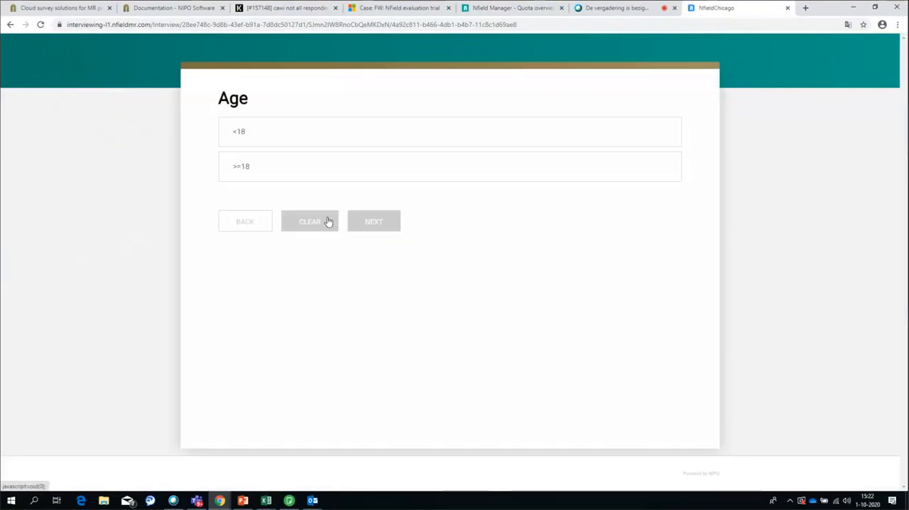
click(654, 175)
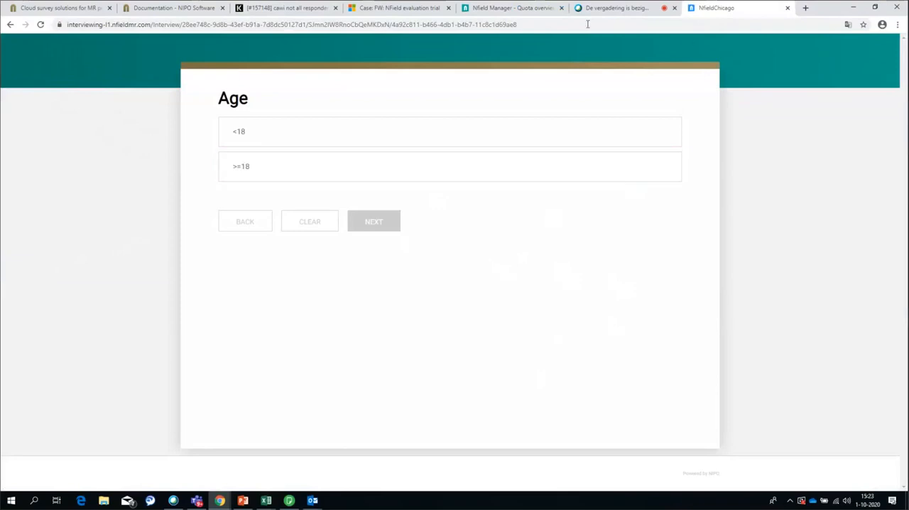
Add an Age variable linked to age with levels <18 and >=18 to the DemoThurs1 quota frame, and save it
click(515, 8)
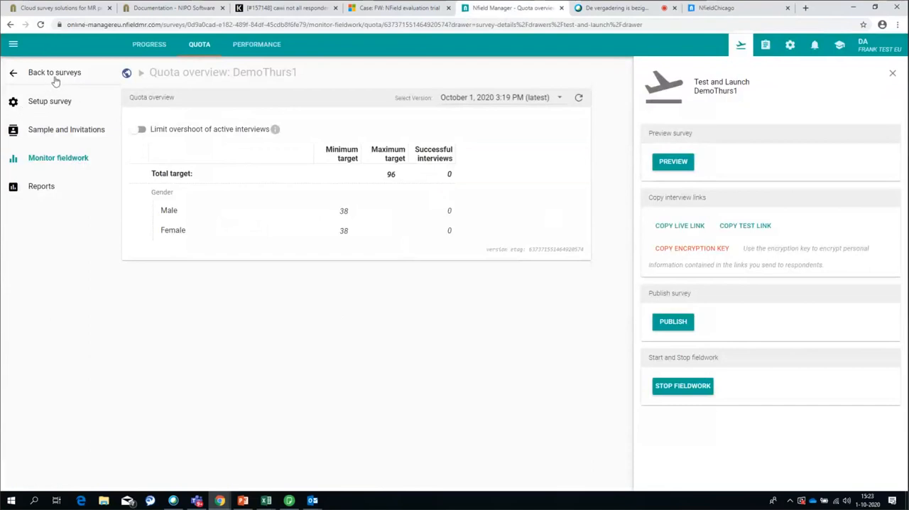
click(46, 102)
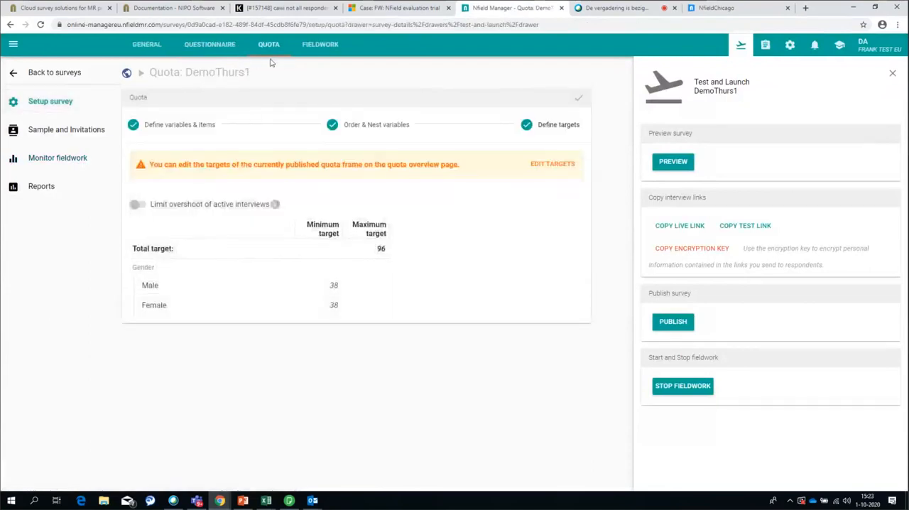
click(158, 124)
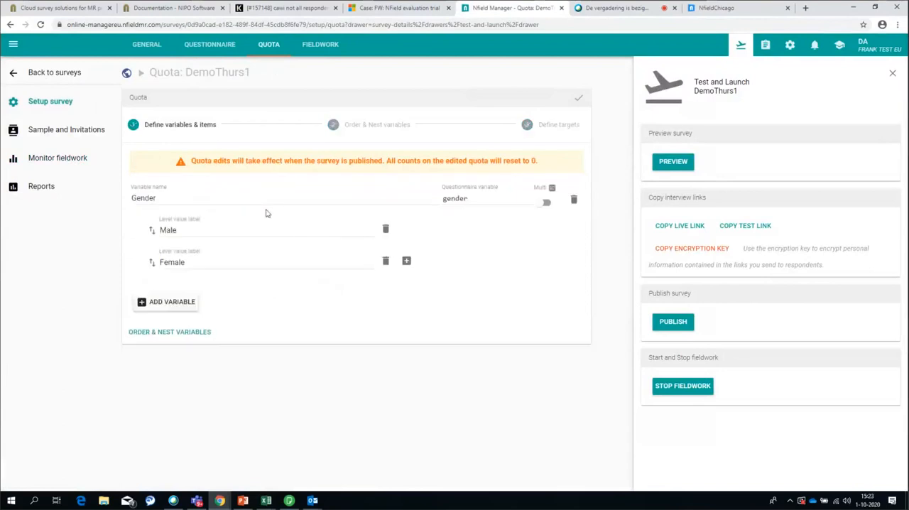
click(174, 304)
key(Tab)
text(<18)
key(Return)
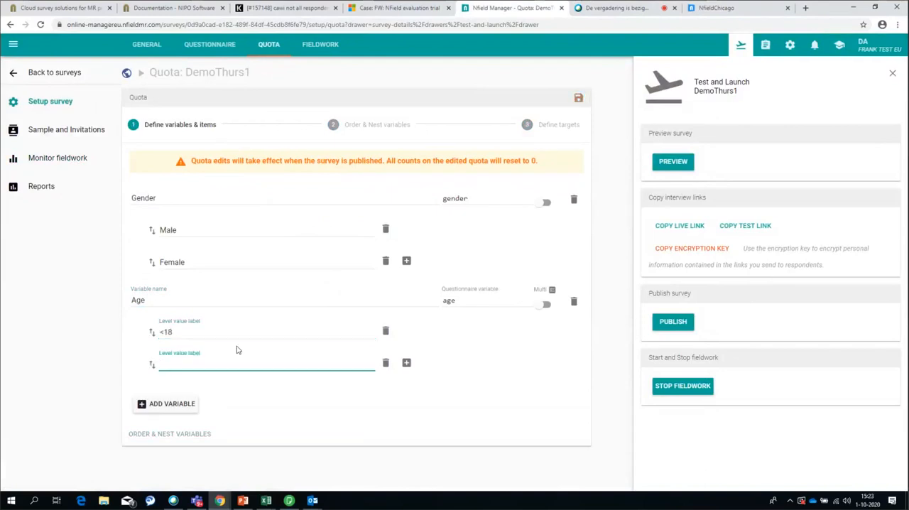
text(+)
key(BackSpace)
text(>=18)
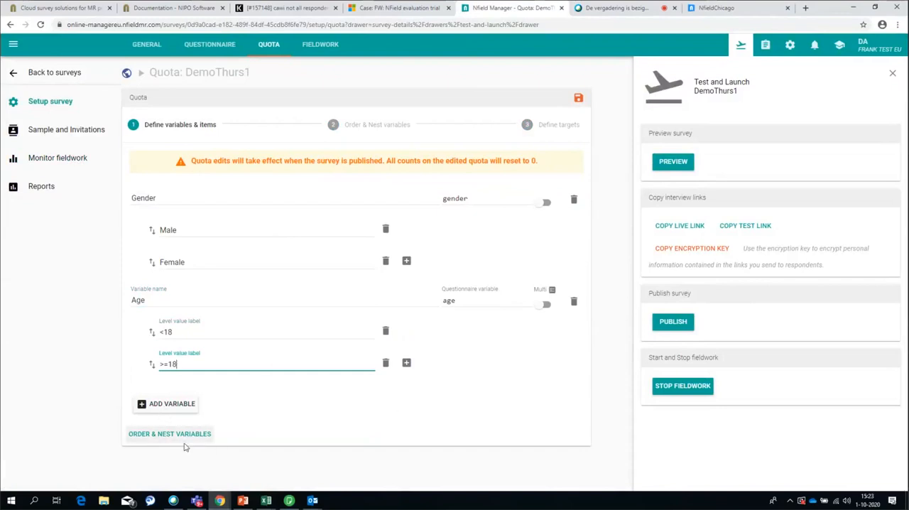
click(580, 99)
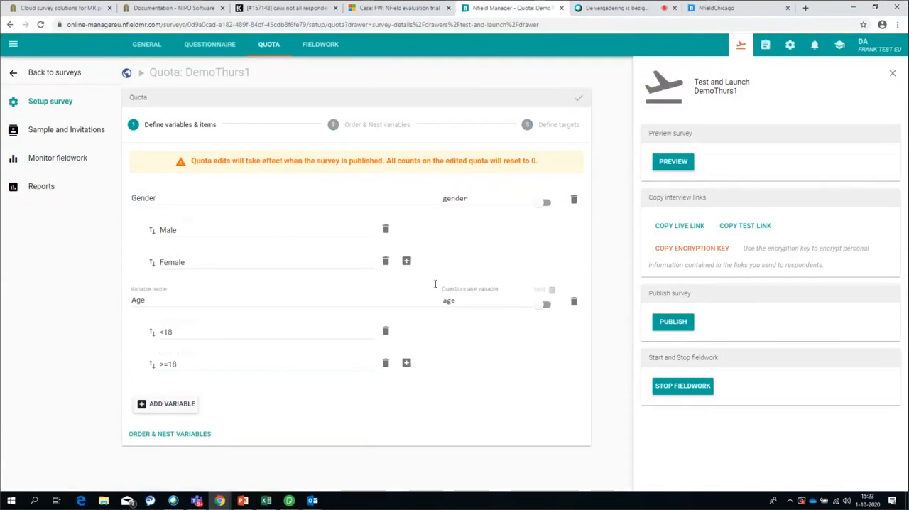
Set the minimum targets for the <18 and >=18 age levels to 38 each, and save the quota
click(548, 132)
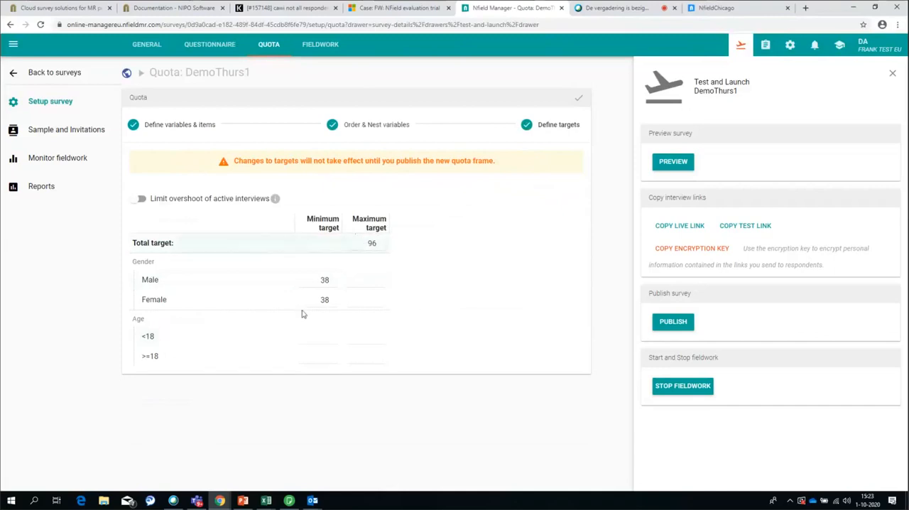
click(322, 339)
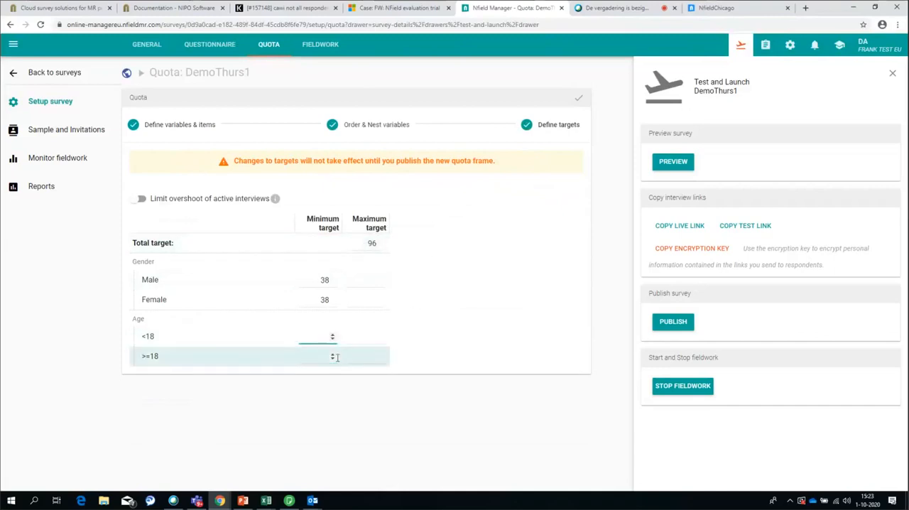
text(38)
click(316, 356)
text(38)
click(578, 98)
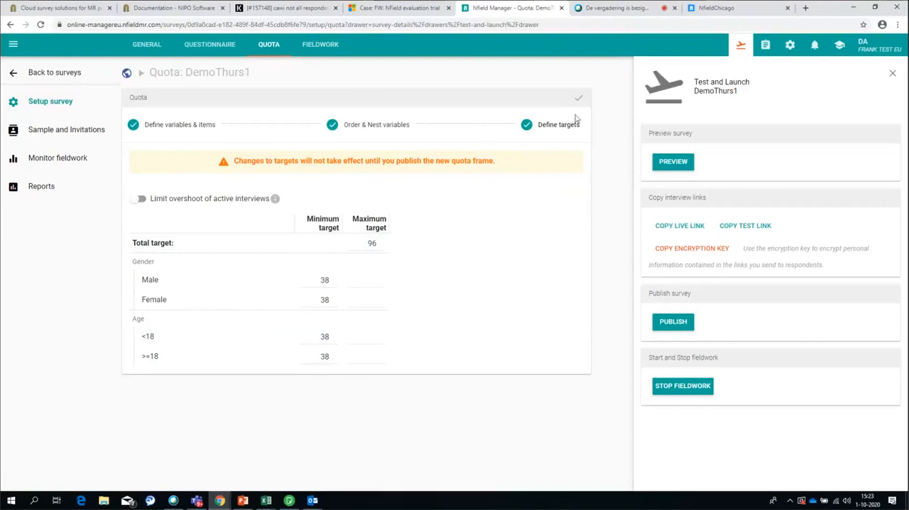
Publish the changed quota frame so that active respondents can continue on their current version
click(679, 324)
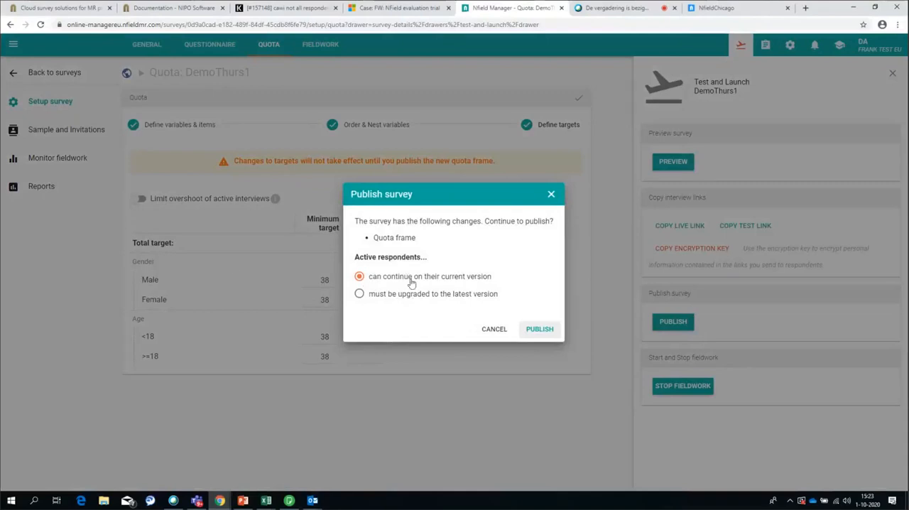
click(534, 329)
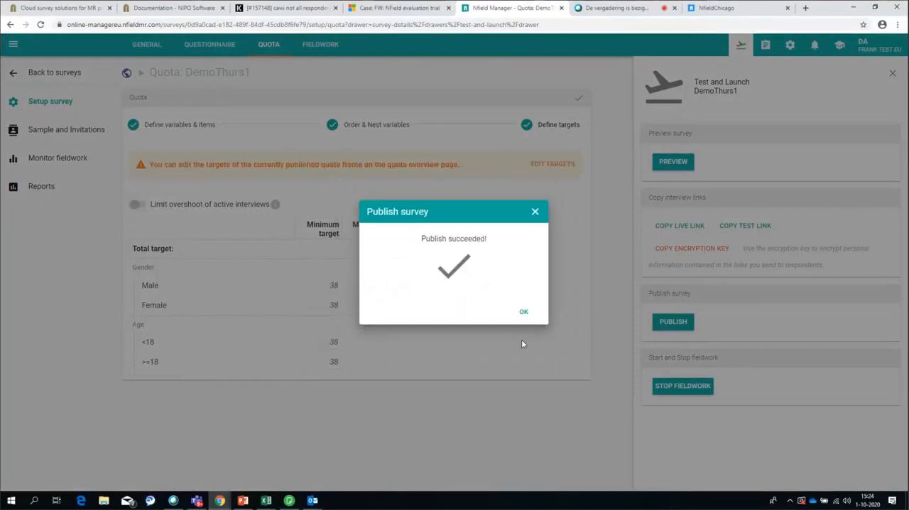
click(519, 313)
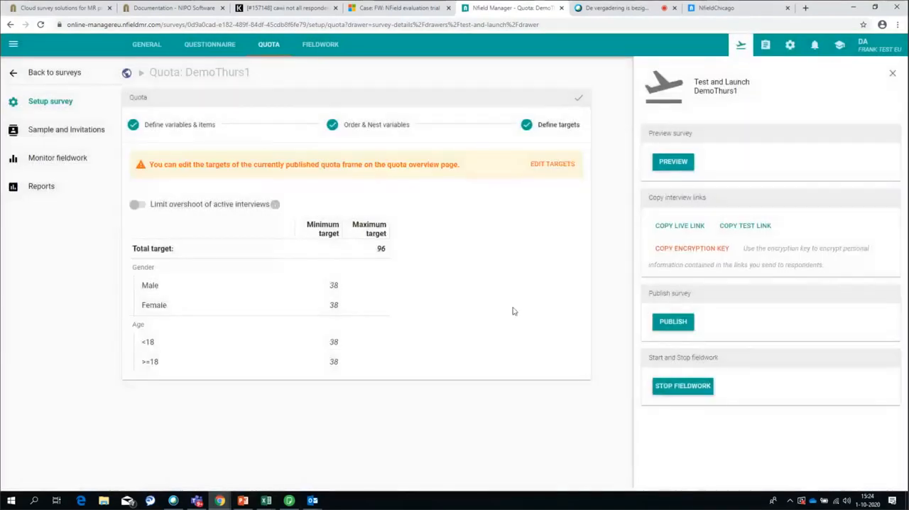
Complete the open interview by answering the Age question with <18
click(712, 9)
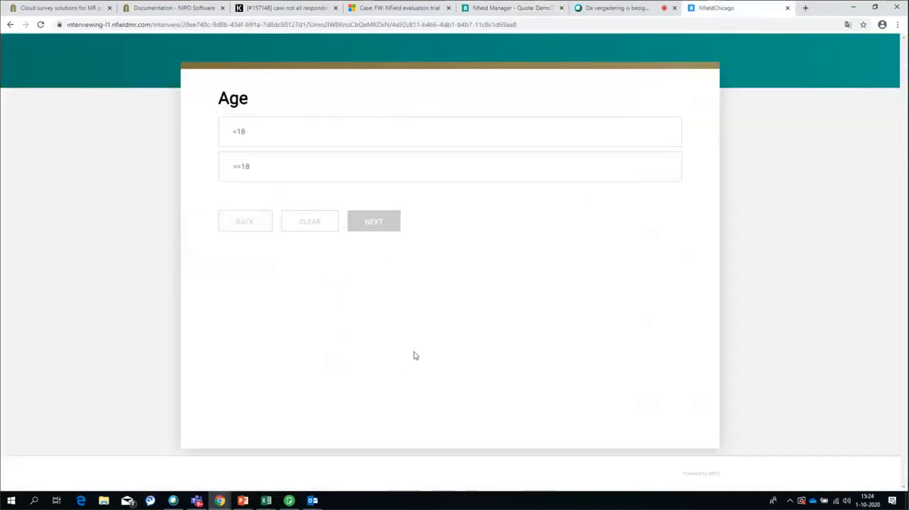
click(331, 123)
click(377, 222)
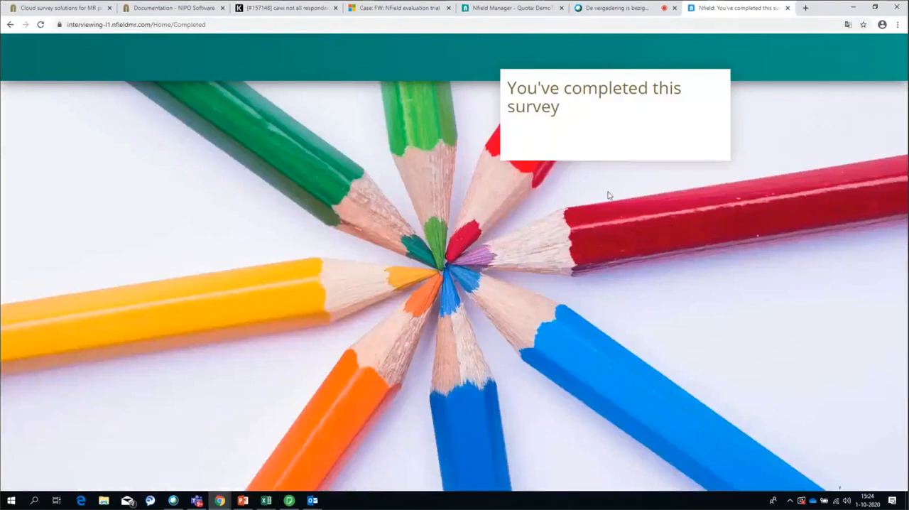
Check the refreshed latest quota overview under Monitor fieldwork, and display the October 1, 2020 3:19 PM version for comparison
click(509, 10)
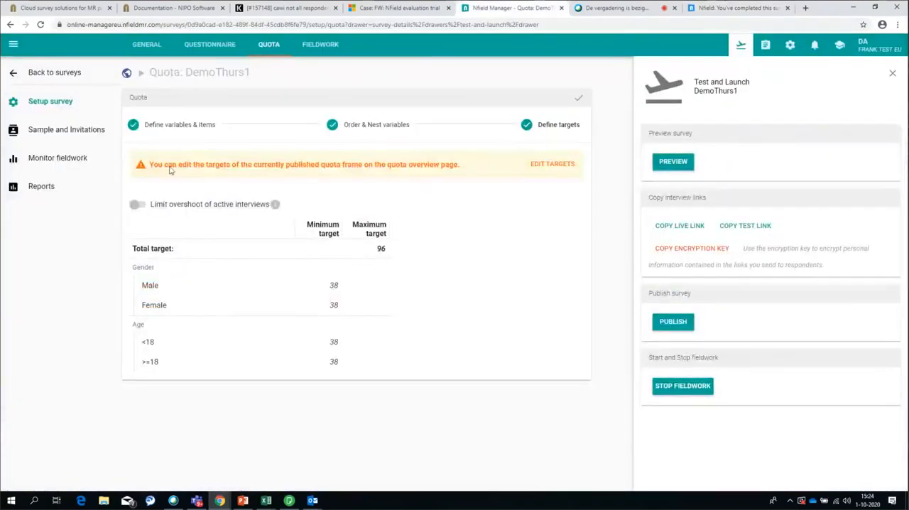
click(53, 159)
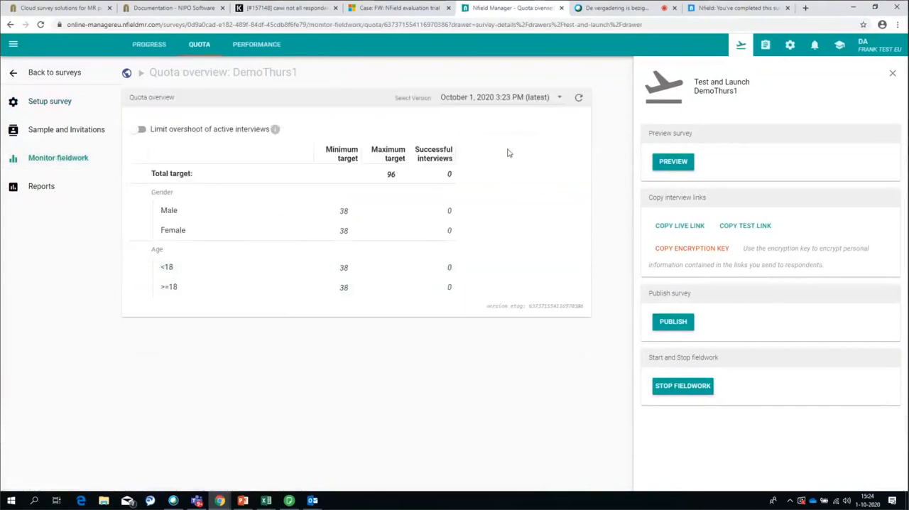
key(F5)
click(559, 97)
click(559, 98)
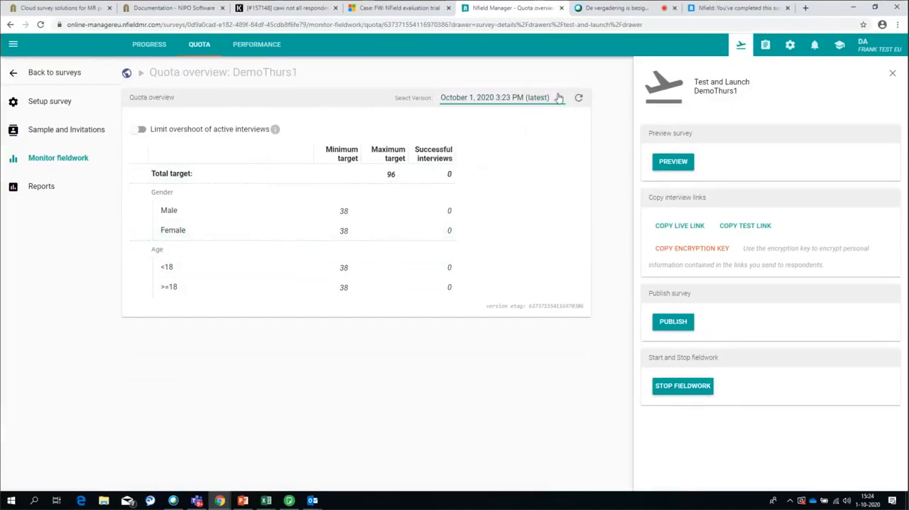
click(559, 97)
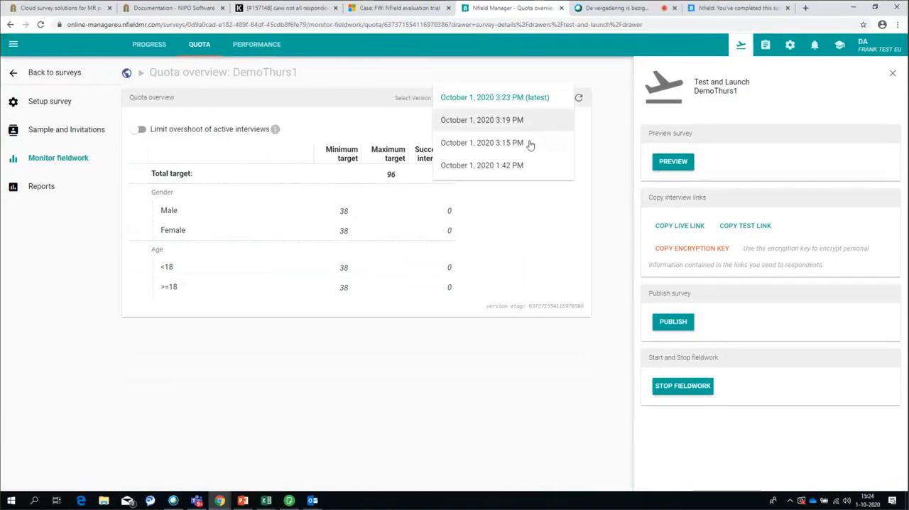
click(498, 124)
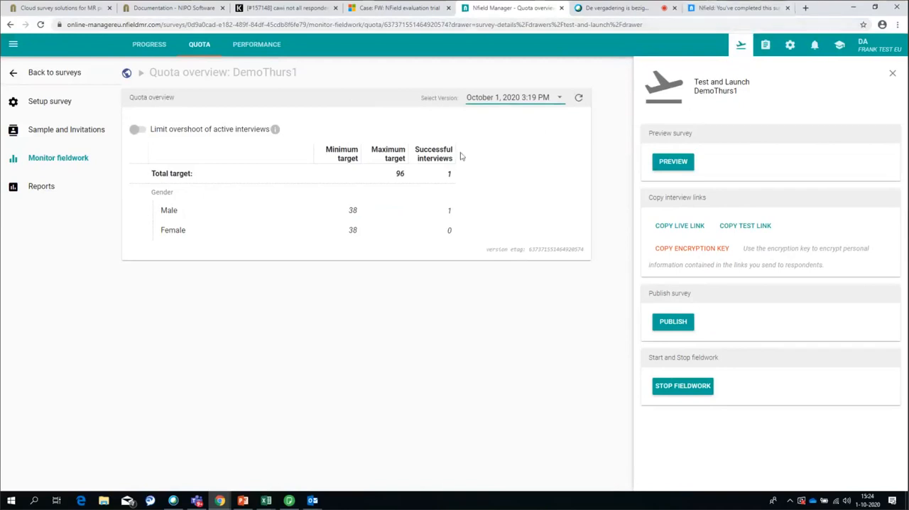
Start another interview from the copied link, answer gender with Female, leave it open at the Age question and return to the quota overview
click(702, 8)
click(351, 23)
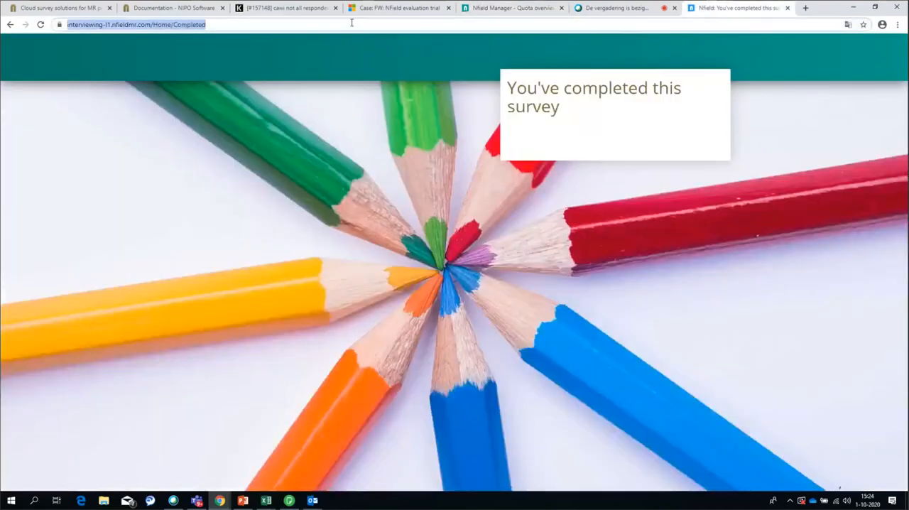
text(https://interviewing-l1.nfieldmr.com/Interview/28ee748c-9d8b-43ef-b91a-7d8dc50127d1/SJmn2lW8RnoCbQeMKDxN/ff00d9fd-2d16-4065-bfcd-592c61e3e31c)
key(Return)
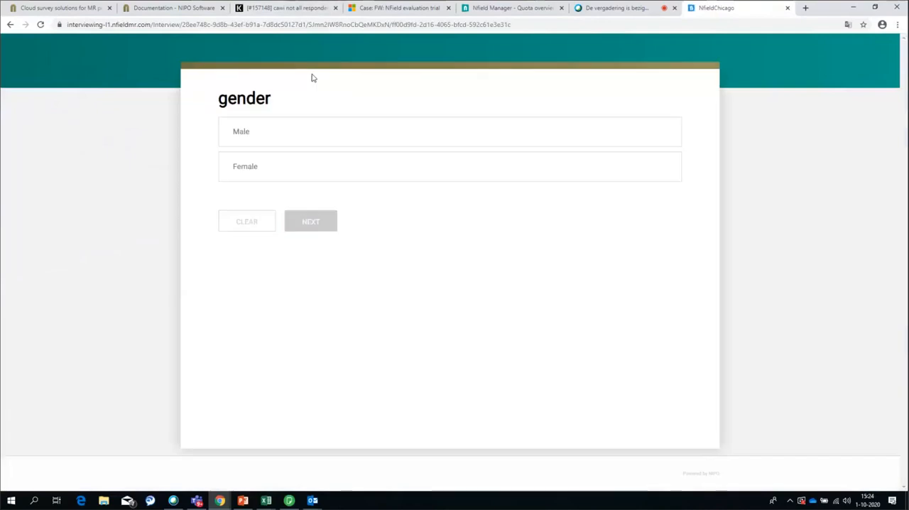
click(285, 174)
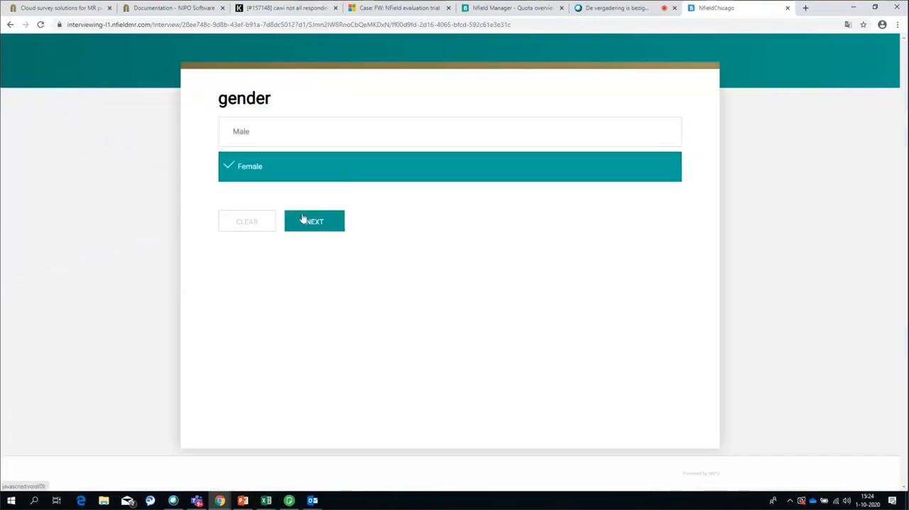
click(304, 220)
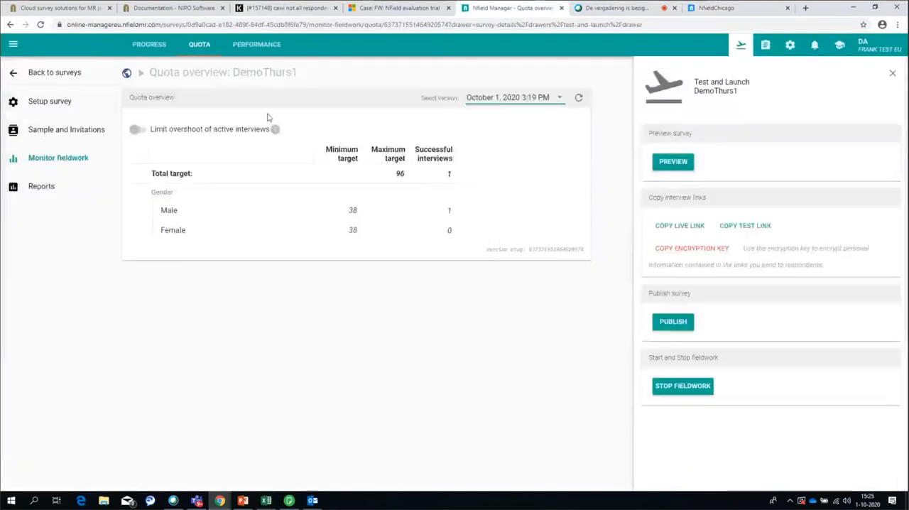
click(511, 8)
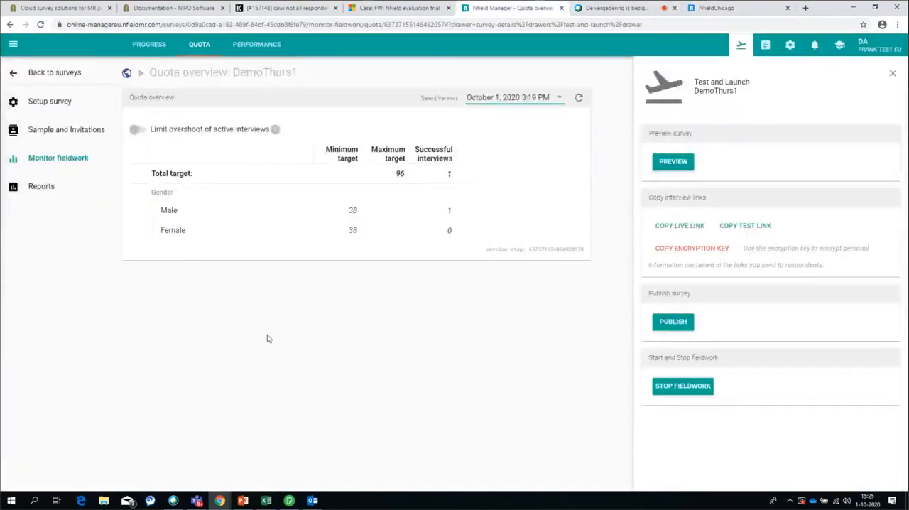
Remove the Age variable from DemoThurs1's quota frame in the survey setup and save the change
click(45, 101)
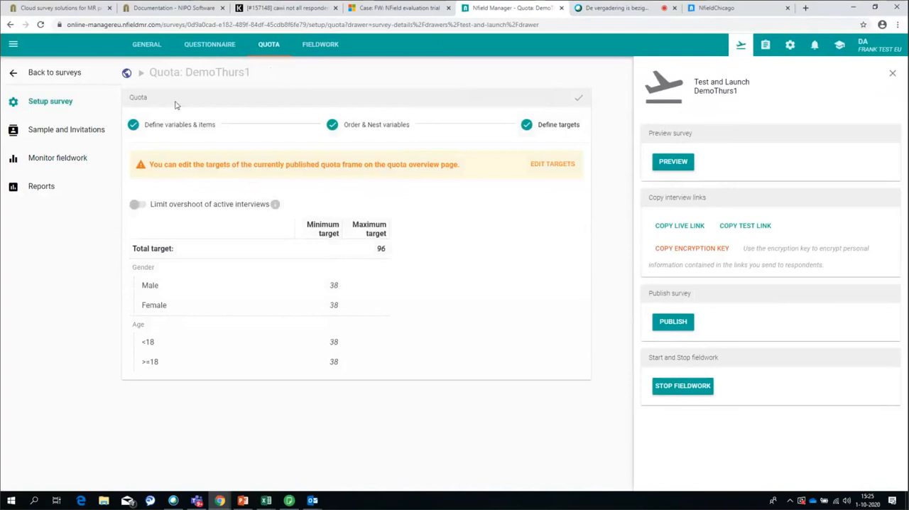
click(177, 134)
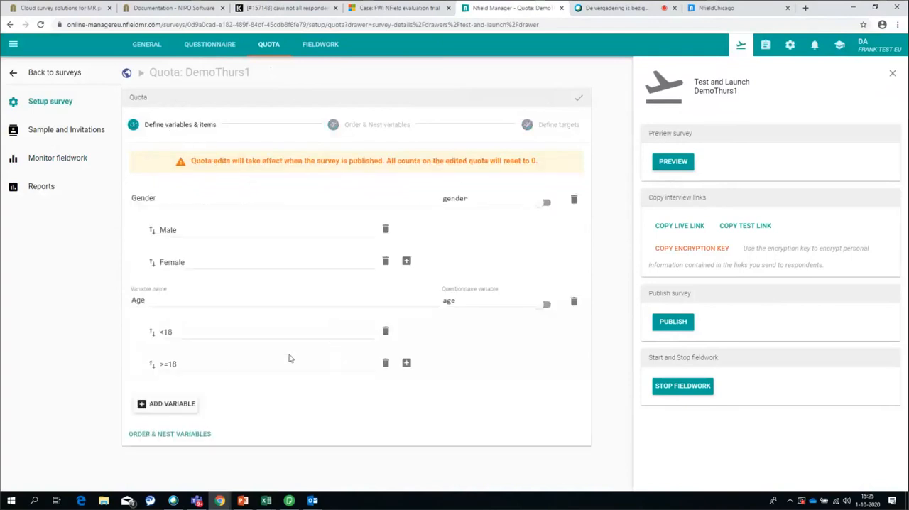
click(575, 301)
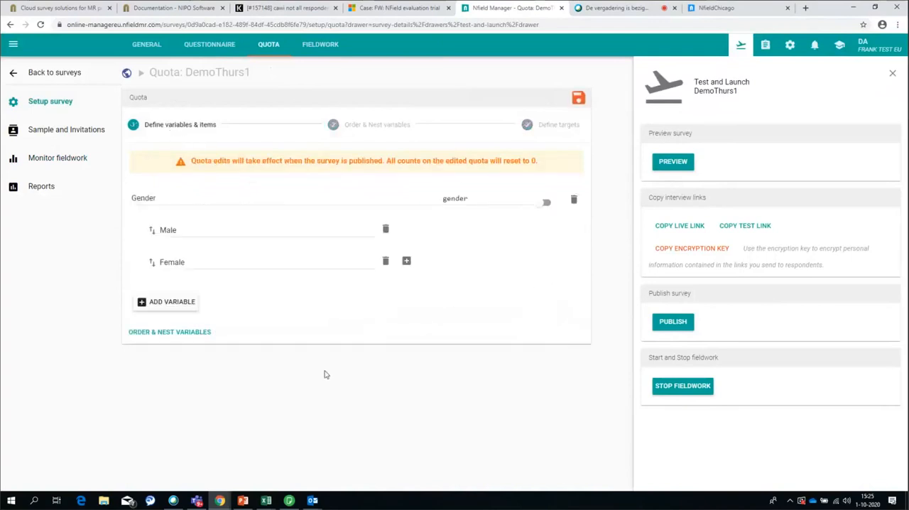
click(579, 96)
Publish the changed quota frame so that active respondents must be upgraded to the latest version
click(667, 321)
click(386, 297)
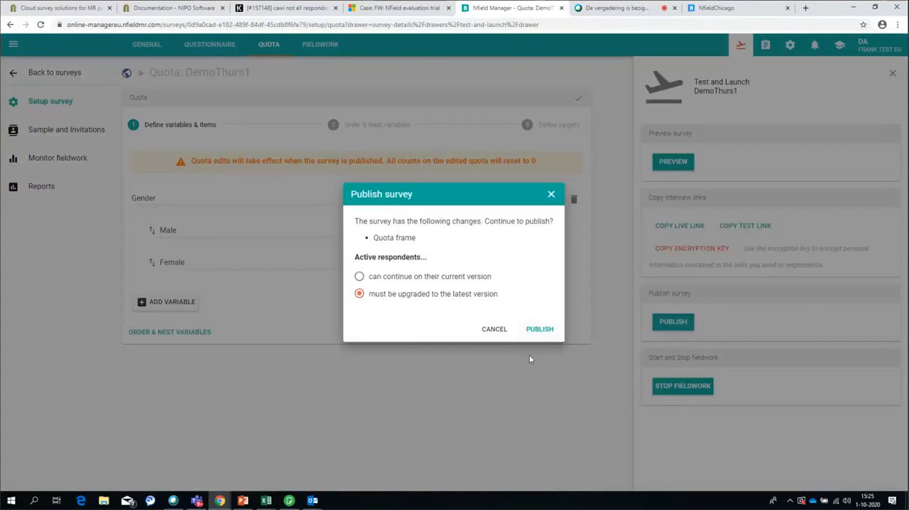
click(537, 331)
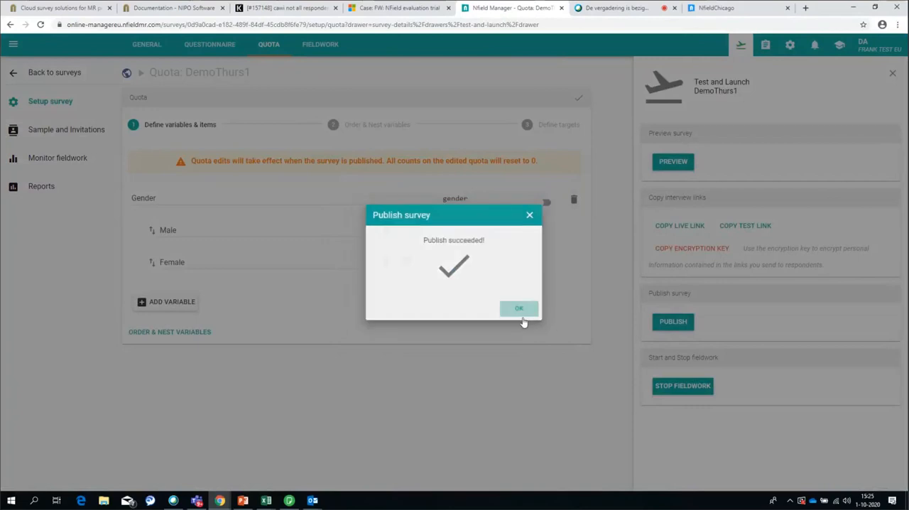
click(519, 308)
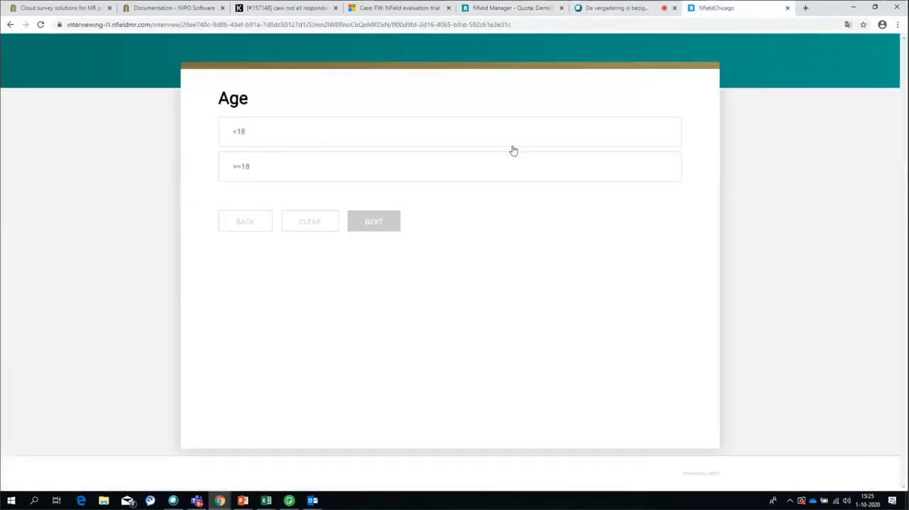
Complete the open interview by answering Age with >=18, and check the latest DemoThurs1 quota overview under Monitor fieldwork
click(304, 169)
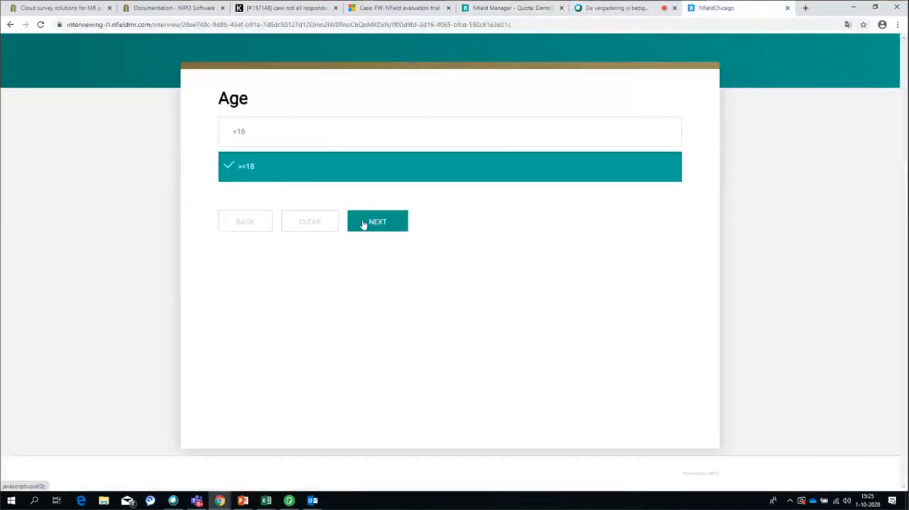
click(363, 225)
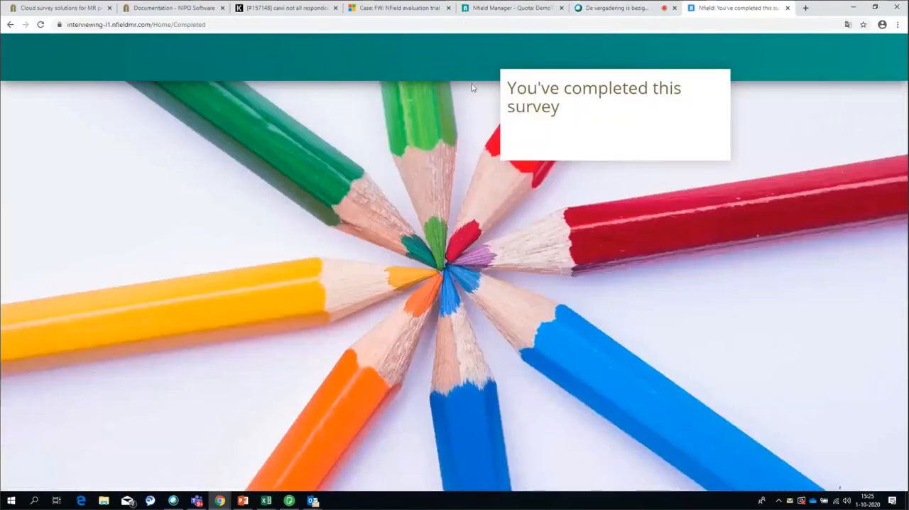
click(510, 7)
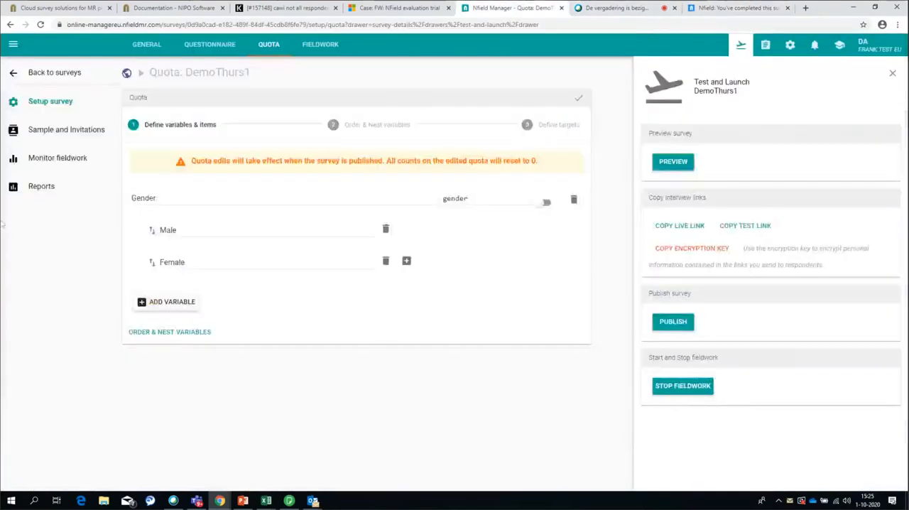
click(44, 162)
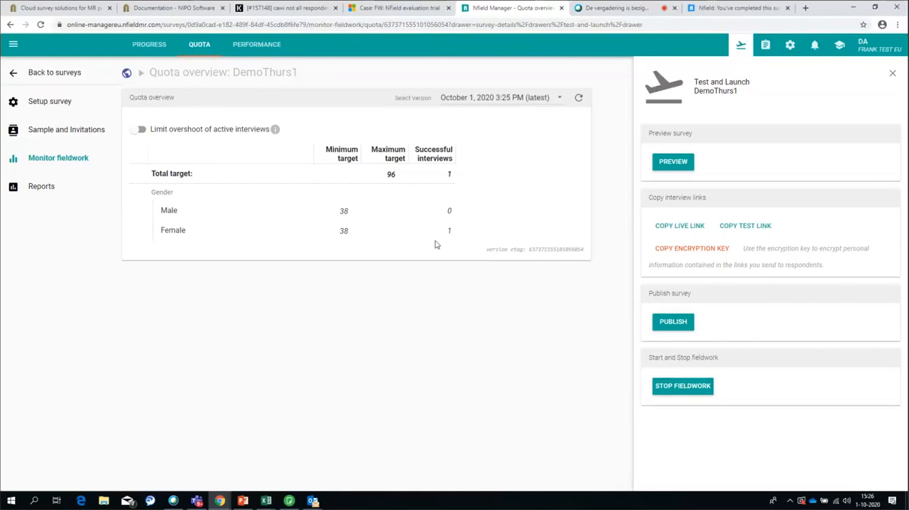
click(47, 165)
click(344, 211)
click(440, 238)
Open the DemoThurs2 survey from the survey list and display its quota setup
click(55, 78)
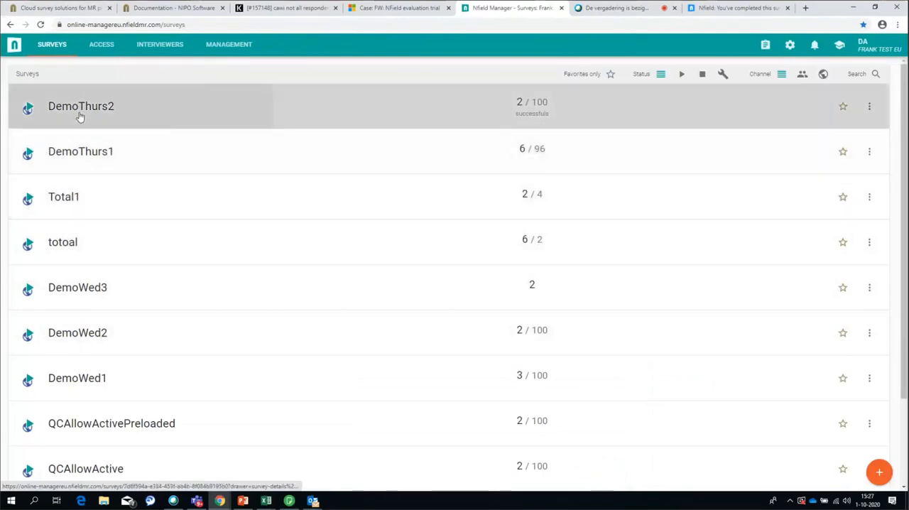
click(80, 117)
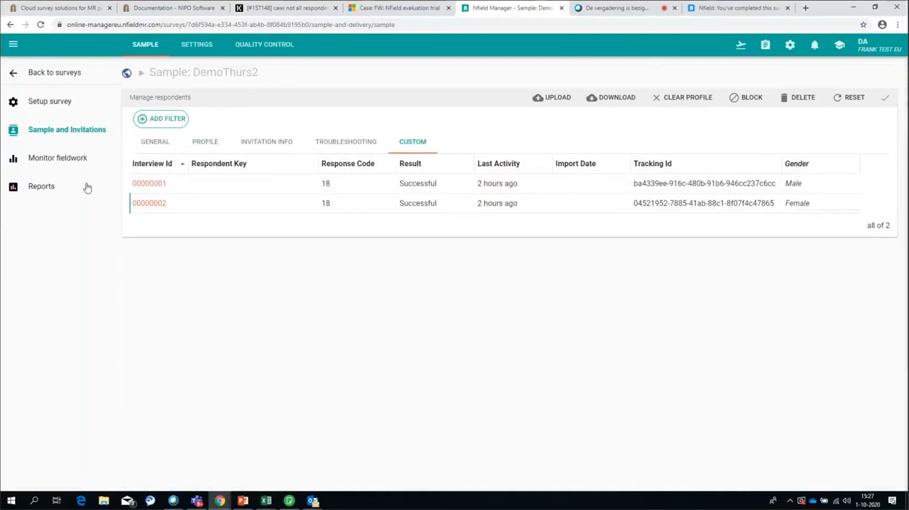
click(55, 102)
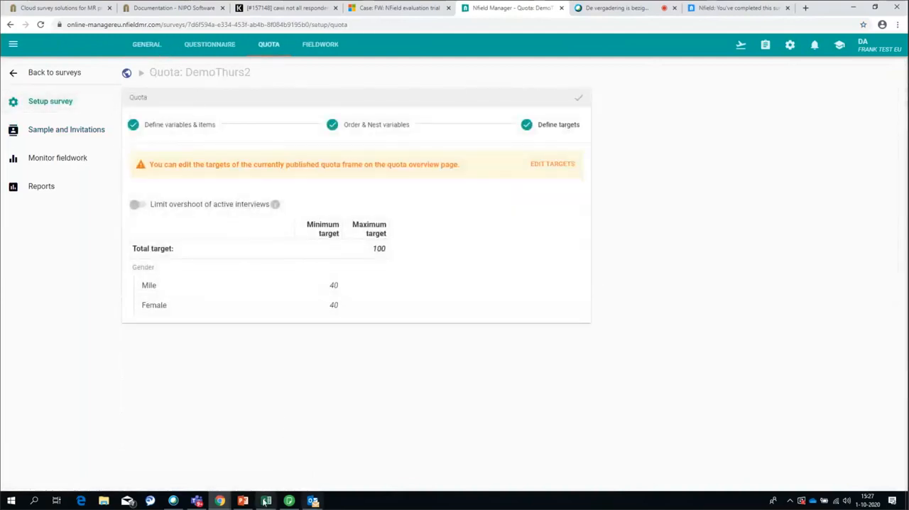
Switch to NIPO ODIN Developer, examine how the MileQ script saves the Gender question, and return to the browser
click(289, 501)
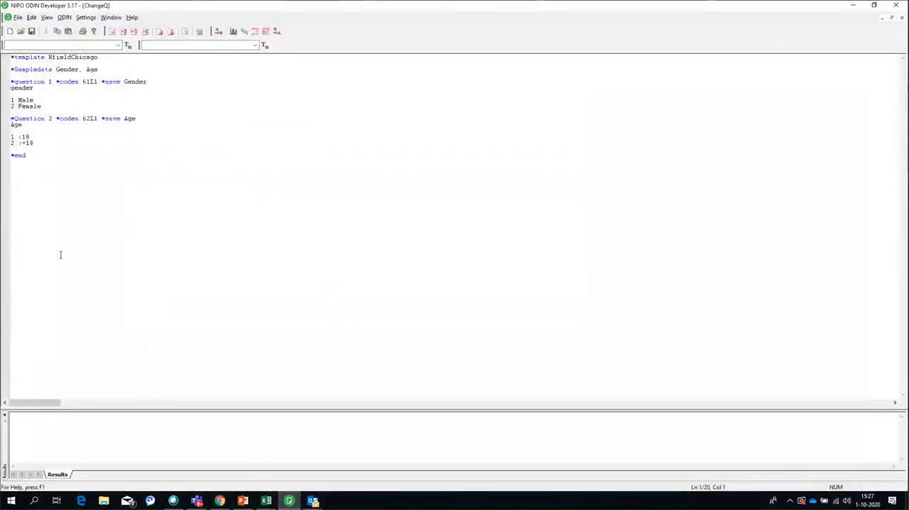
click(110, 17)
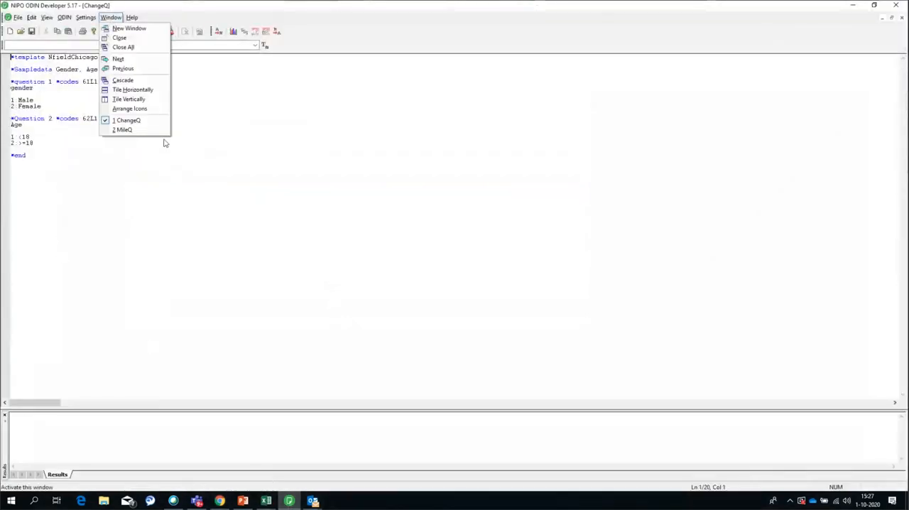
click(126, 121)
click(110, 17)
click(121, 131)
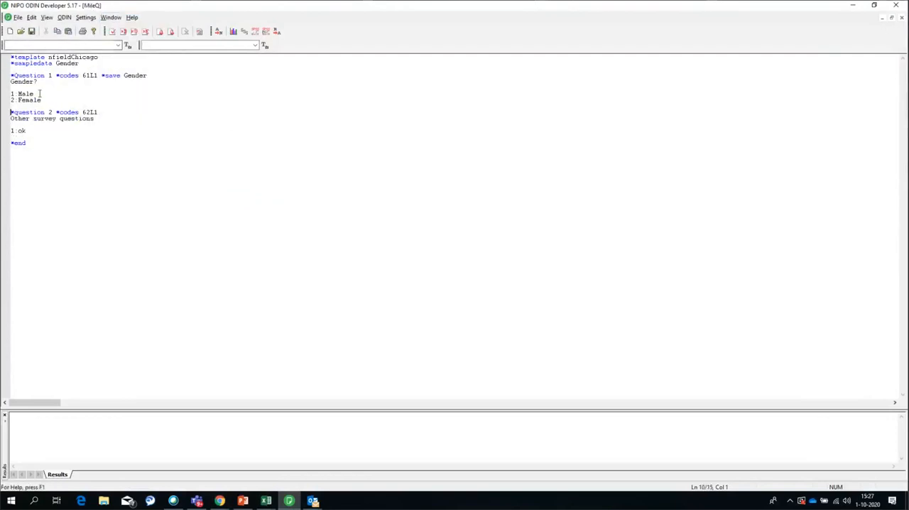
triple_click(127, 74)
click(148, 75)
click(853, 5)
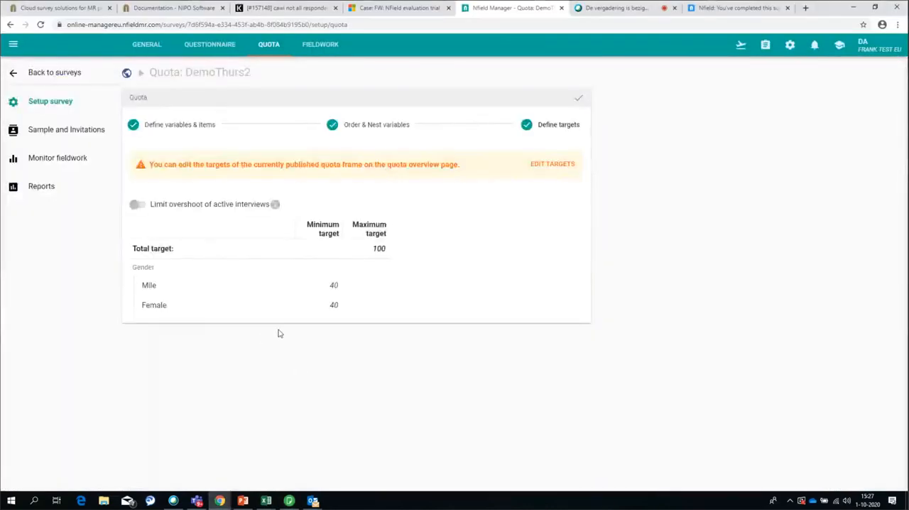
Copy DemoThurs2's live interview link and open it in the completed interview's tab
click(741, 44)
click(680, 226)
click(711, 9)
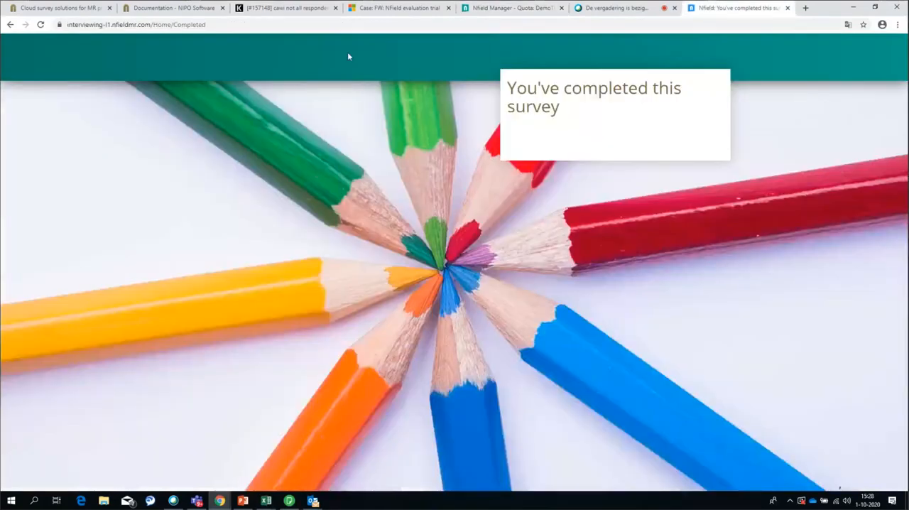
click(229, 25)
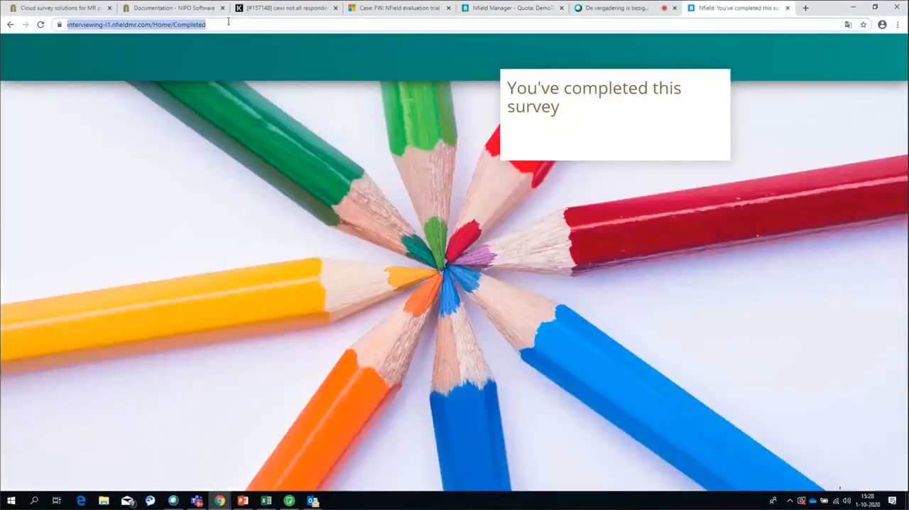
key(ctrl+v)
key(Return)
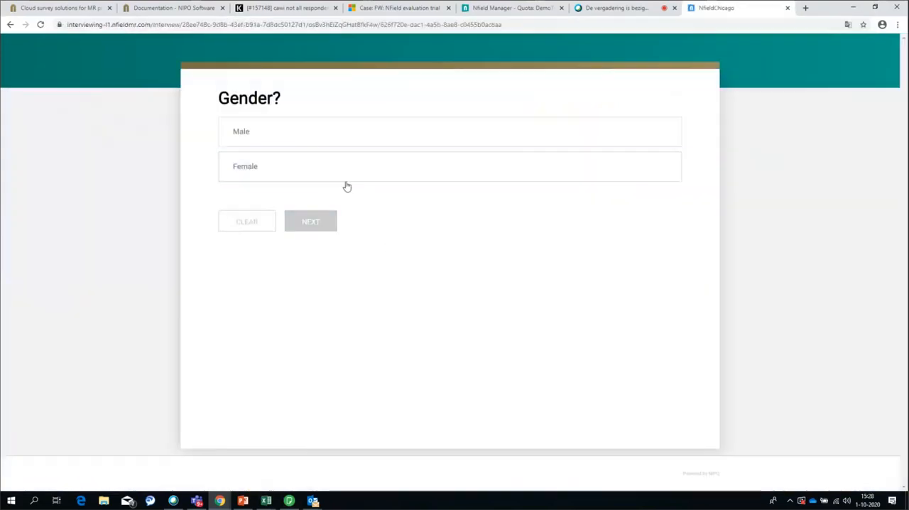
Complete the DemoThurs2 interview by answering Gender with Male and the other survey questions item with ok
click(317, 136)
click(332, 226)
click(272, 138)
click(378, 188)
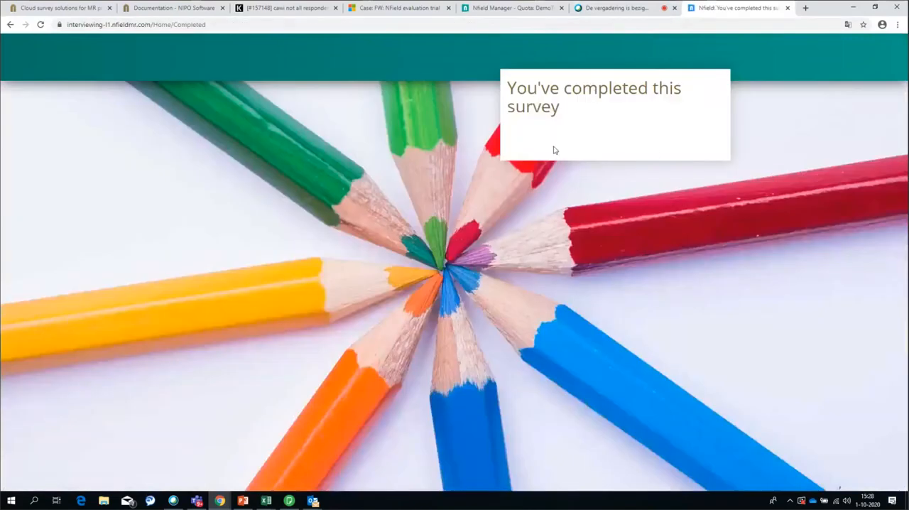
Compare DemoThurs2's total successful interviews on the progress page with the Mile count in its quota overview
click(510, 8)
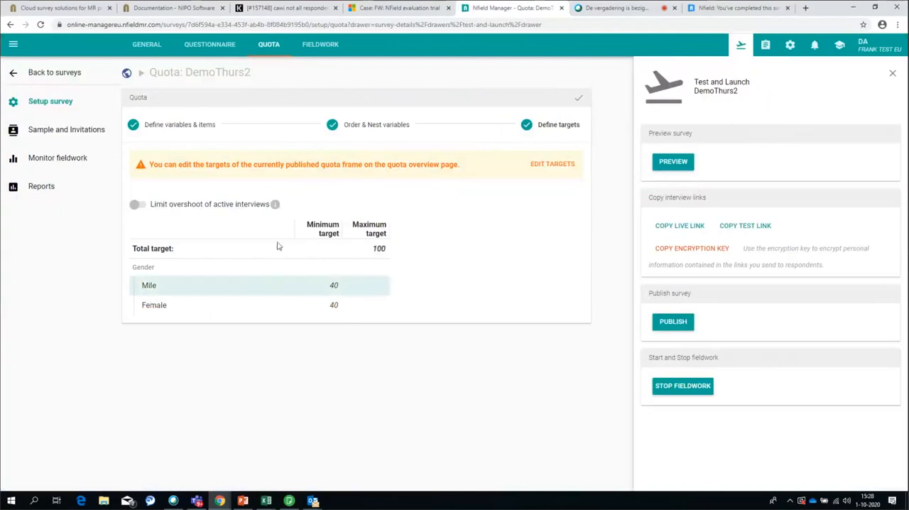
key(F5)
click(70, 162)
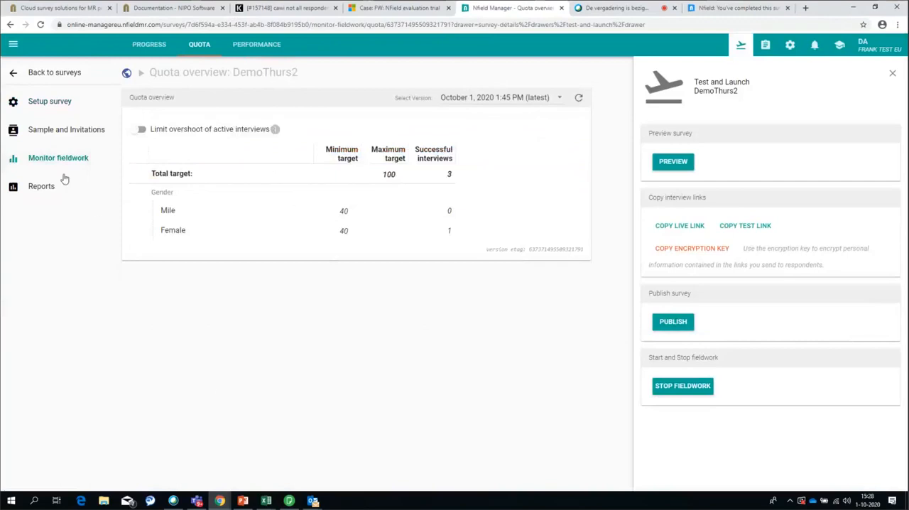
click(147, 50)
double_click(392, 179)
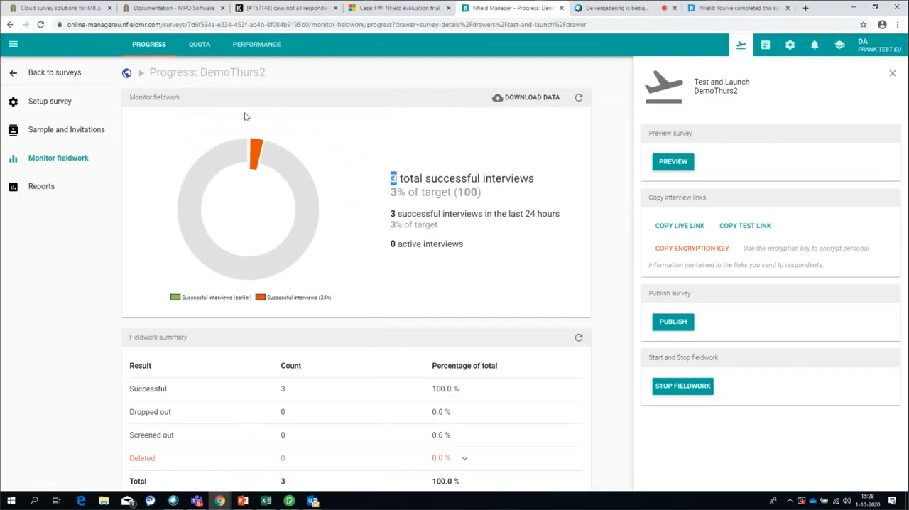
click(199, 46)
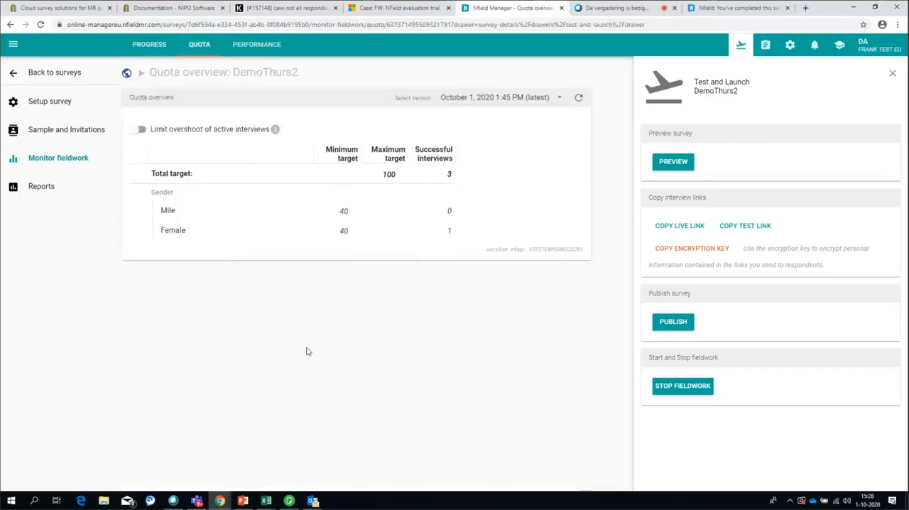
double_click(448, 212)
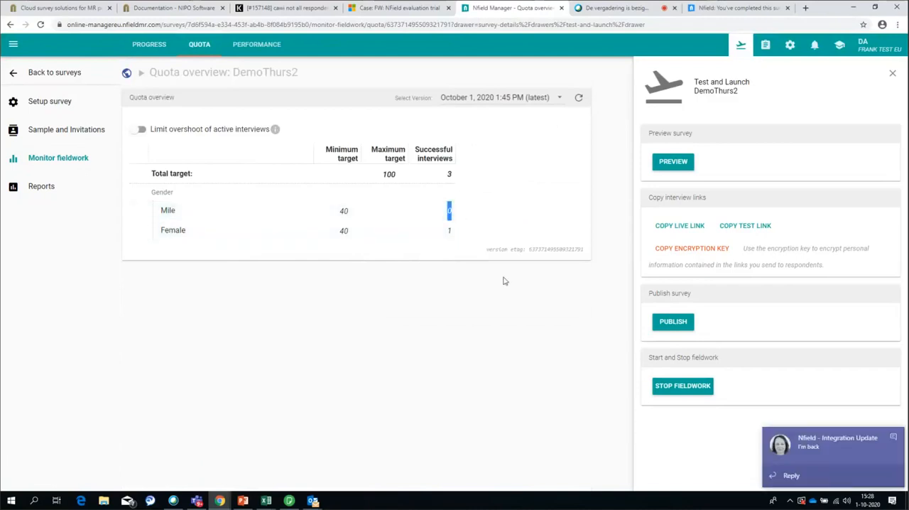
drag(158, 213, 186, 217)
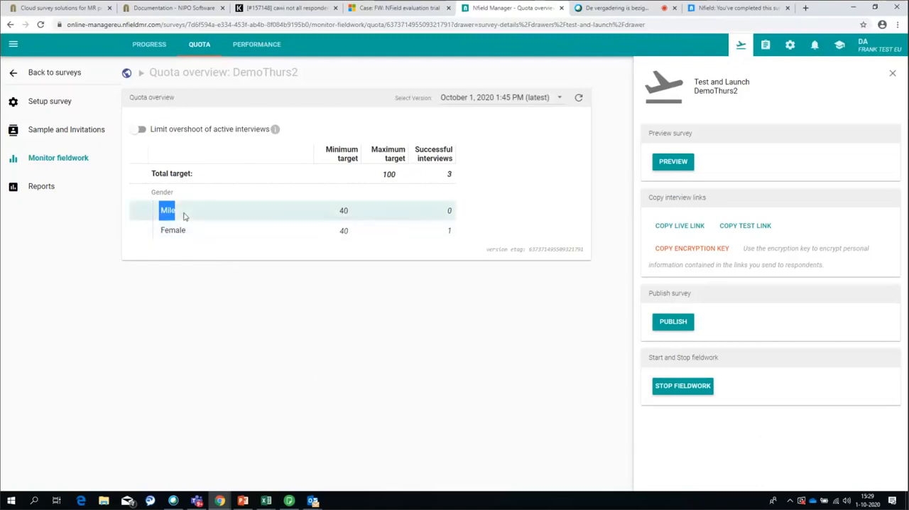
In the MileQ script in ODIN Developer, add the line *if [Q1.1] *put gender "Mile" between questions 1 and 2
click(289, 501)
click(51, 105)
key(Return)
key(Return)
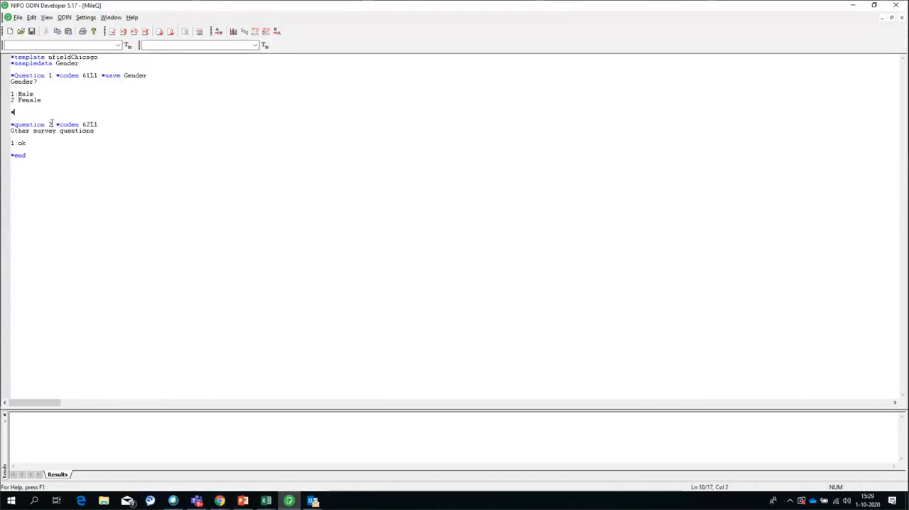
text([Q1)
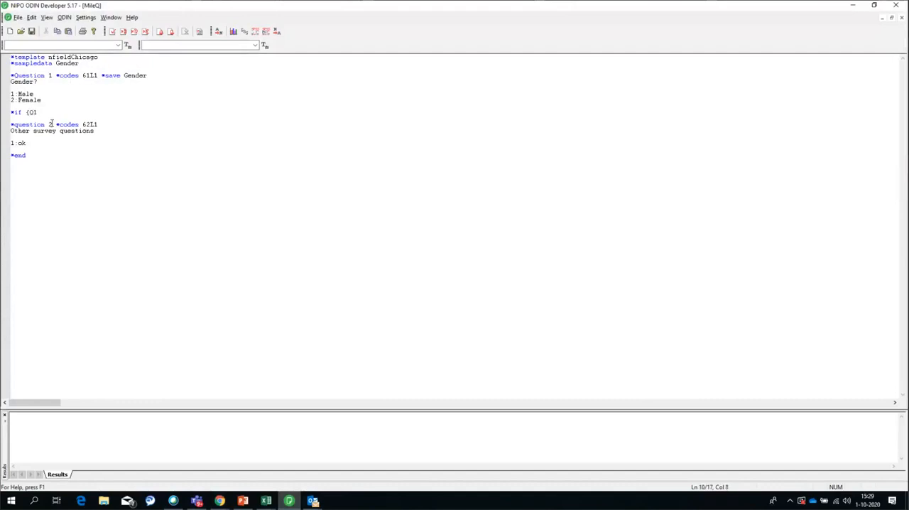
key(BackSpace)
key(BackSpace)
text([Q1)
text(.1)
text(] *g)
text(ut gender)
text( "Mile)
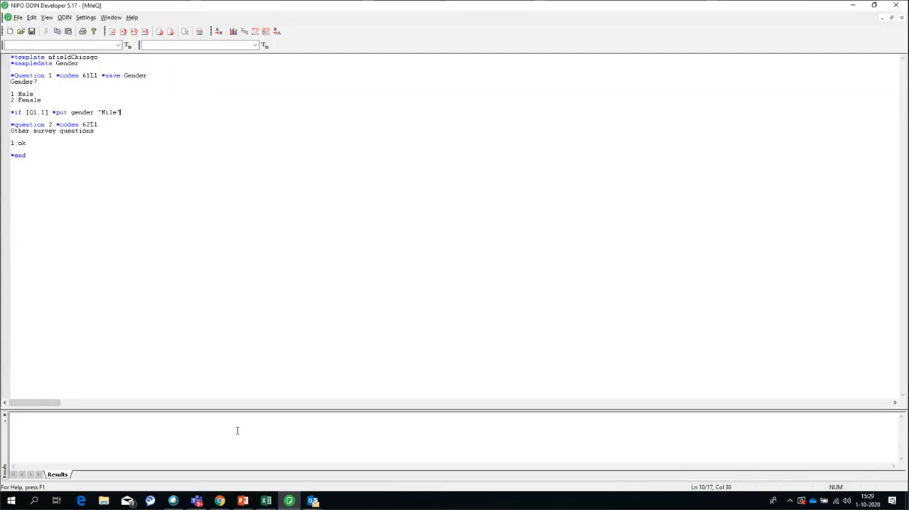
Switch back to Nfield Manager in the browser and examine the Mile item in DemoThurs2's quota overview
click(314, 502)
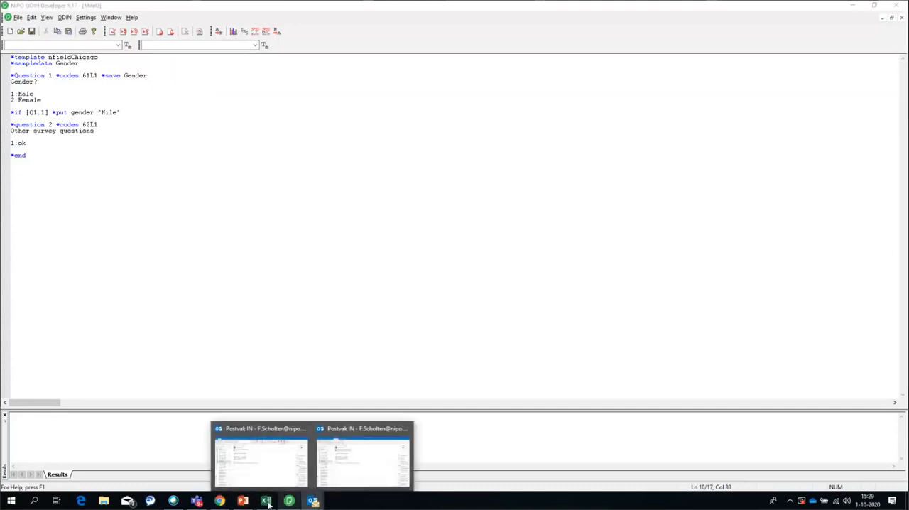
mouse_move(221, 500)
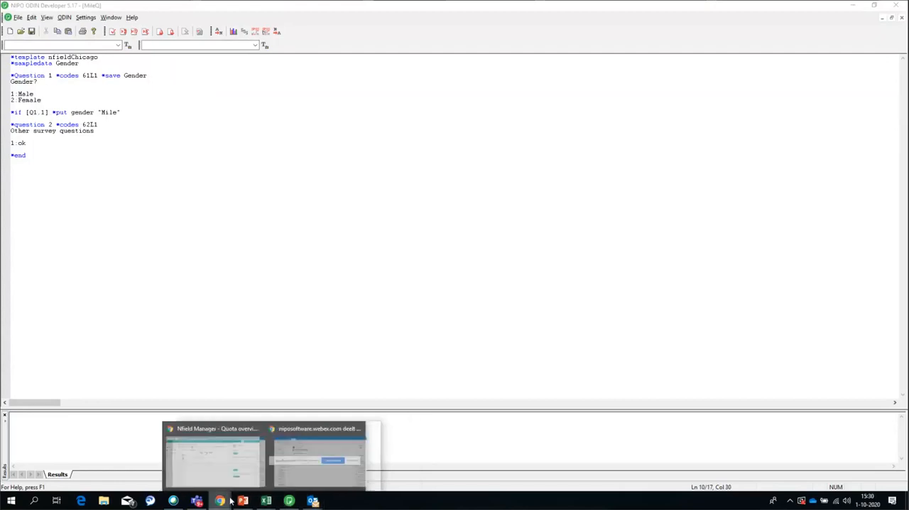
click(140, 480)
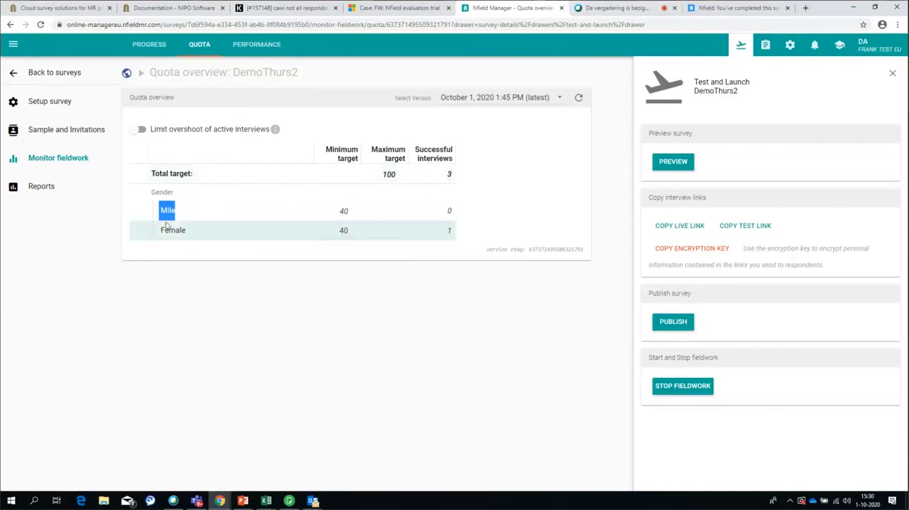
click(196, 216)
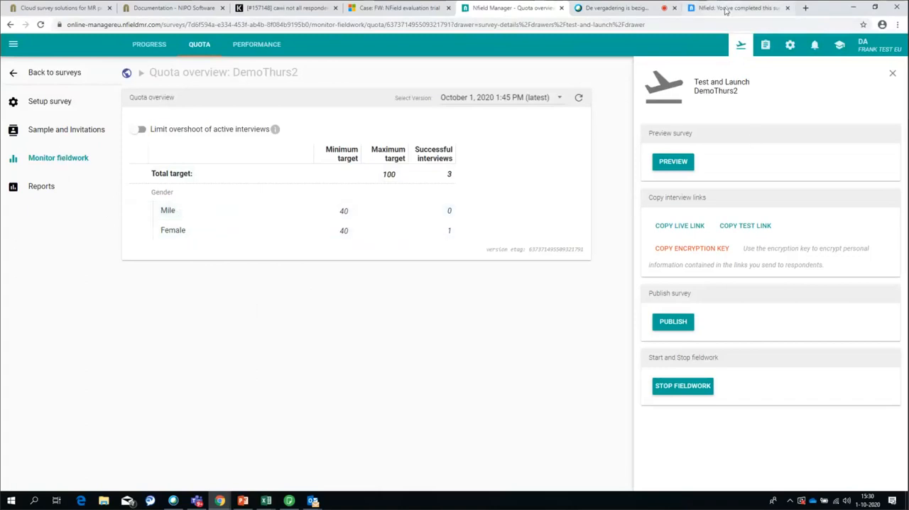
Open a new DemoThurs2 interview using the copied interview link extended with /12
click(739, 8)
click(248, 25)
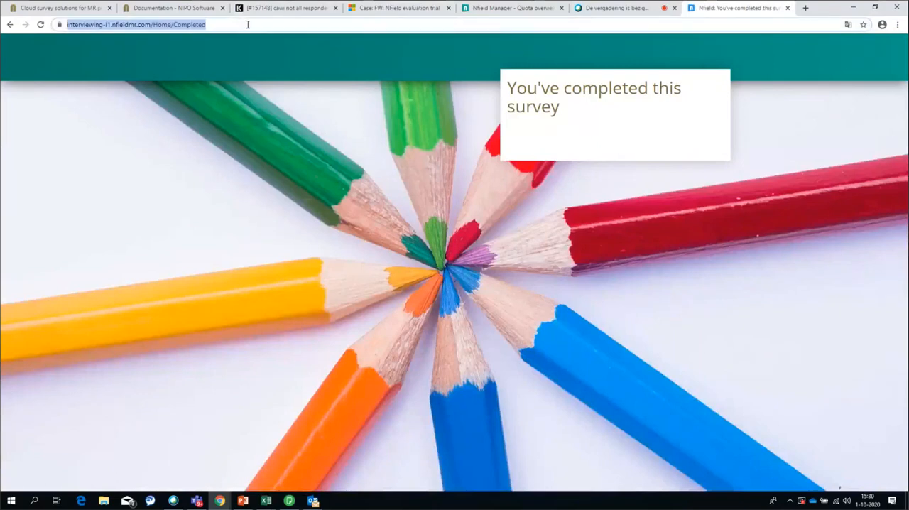
key(ctrl+v)
text(/12)
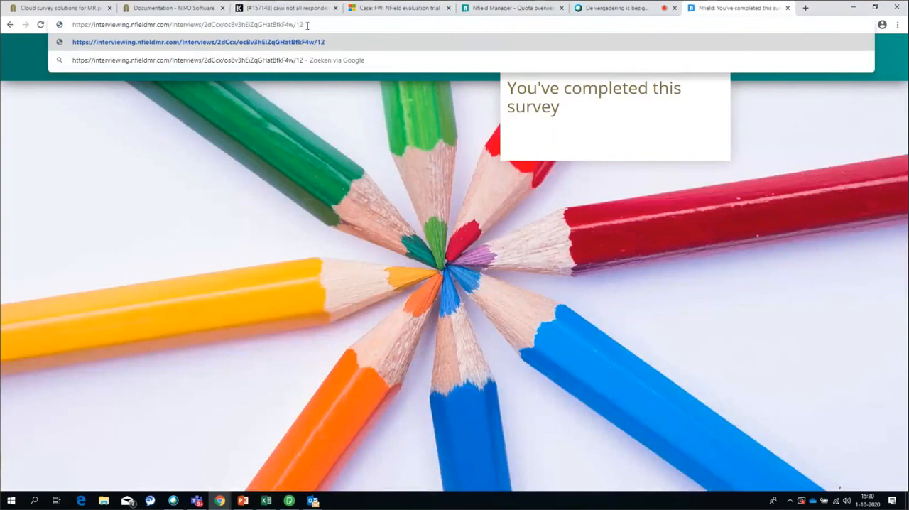
click(342, 43)
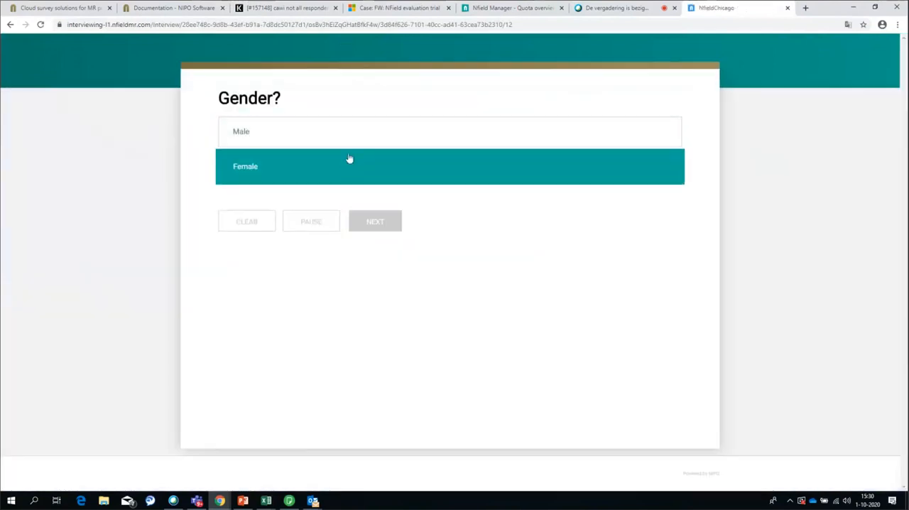
Answer the Gender question with Male and pause the interview at the other survey questions item
click(349, 146)
click(377, 228)
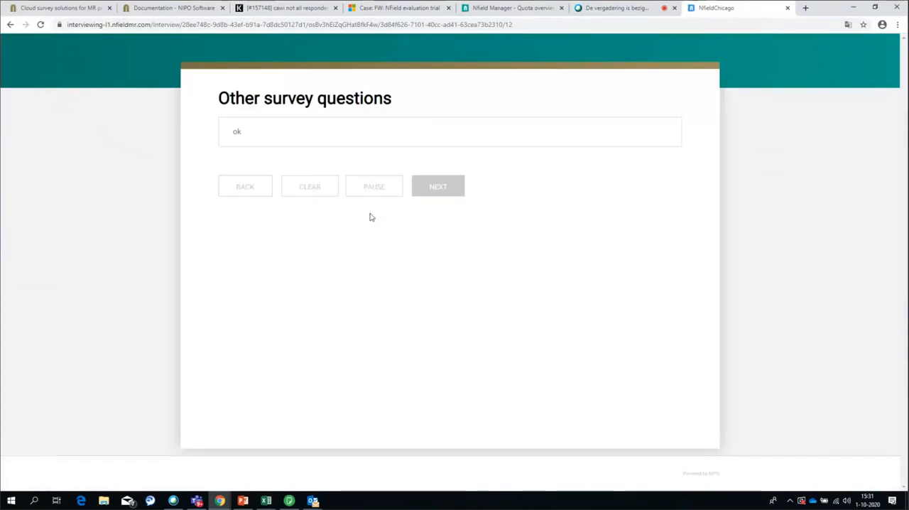
click(371, 195)
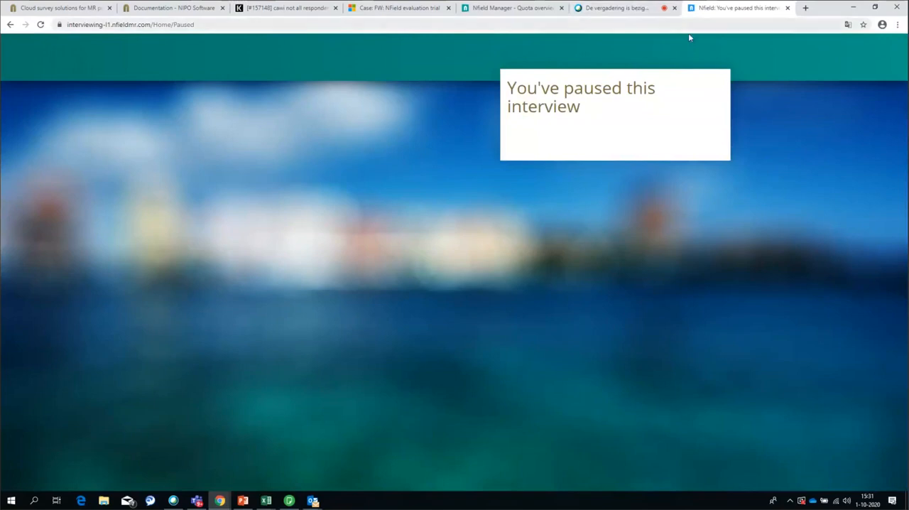
In Nfield Manager, rename the Mile item of DemoThurs2's Gender quota variable to Male and save the quota
click(536, 10)
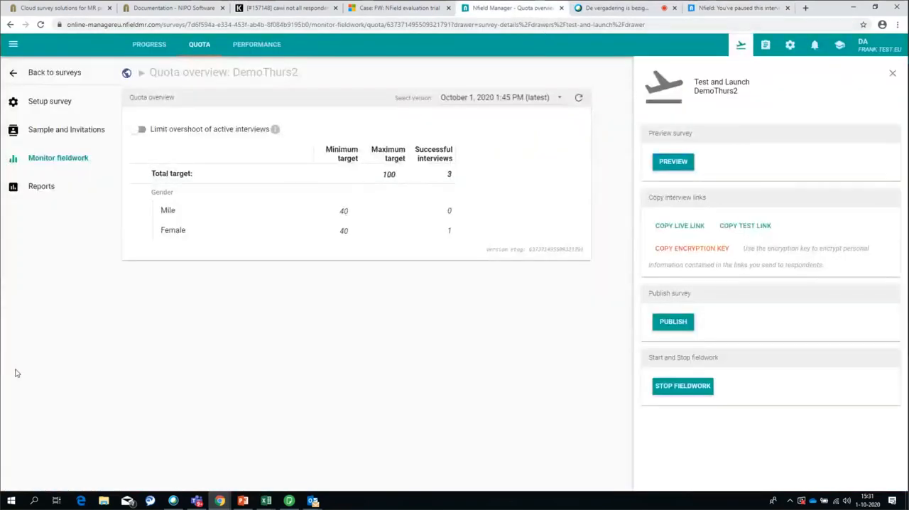
click(39, 100)
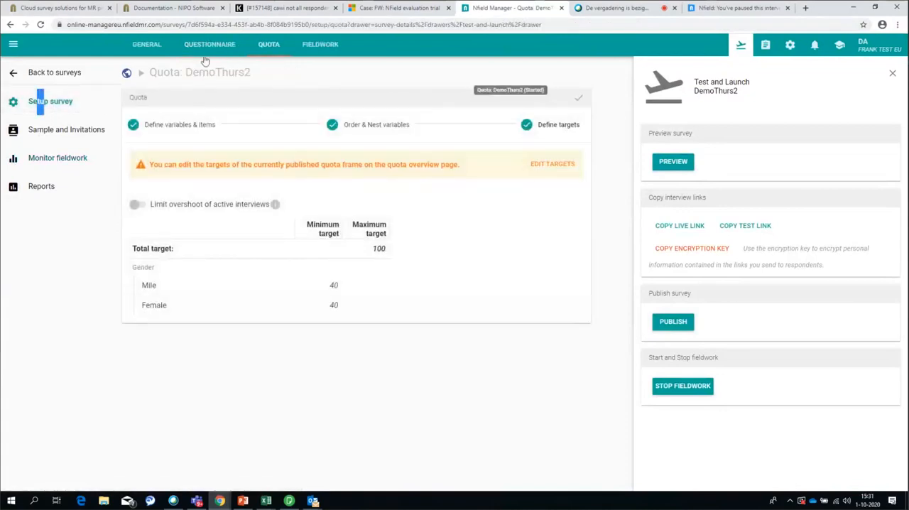
click(163, 134)
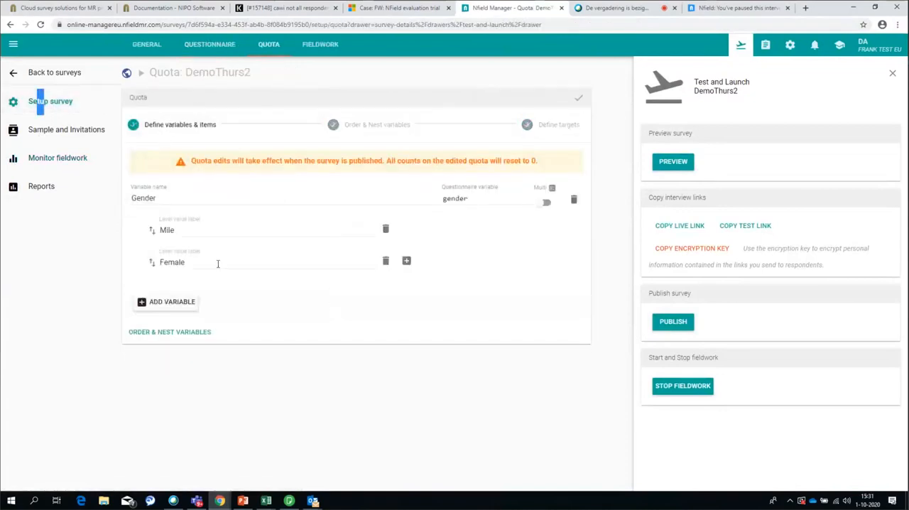
drag(174, 231, 142, 233)
text(Male)
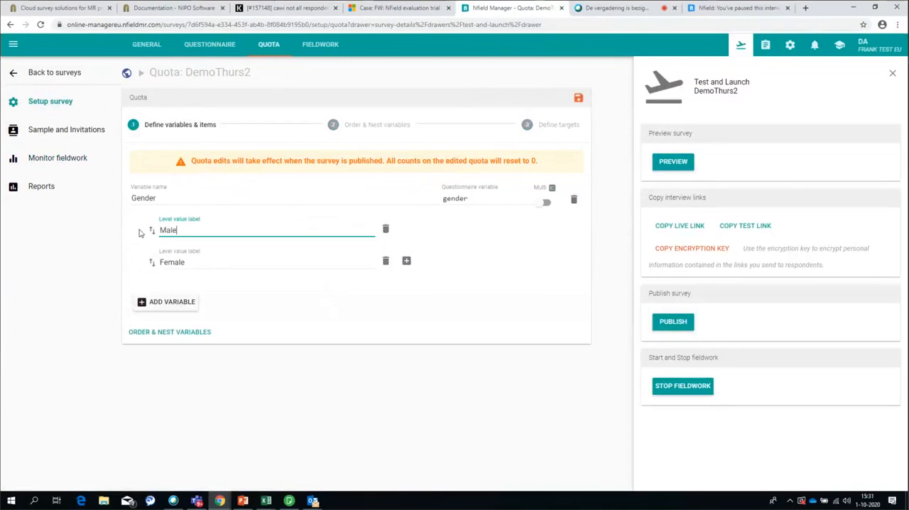
click(174, 334)
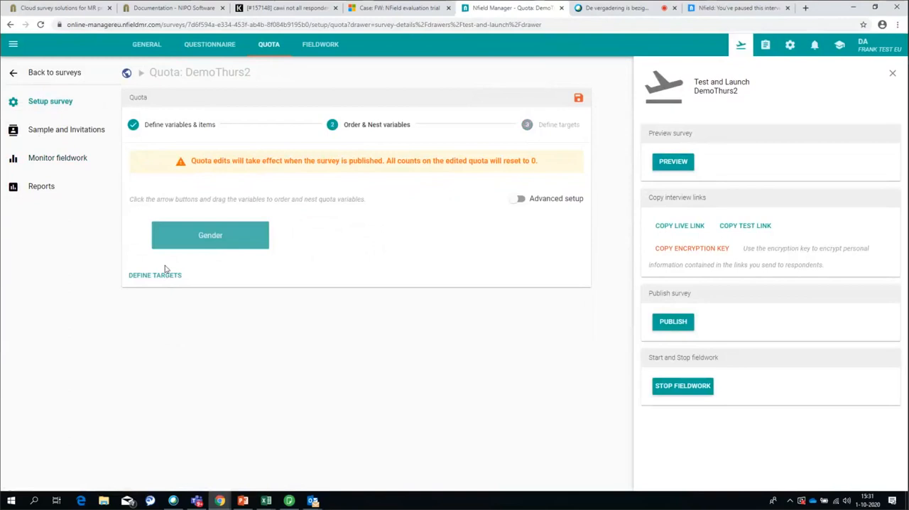
click(173, 125)
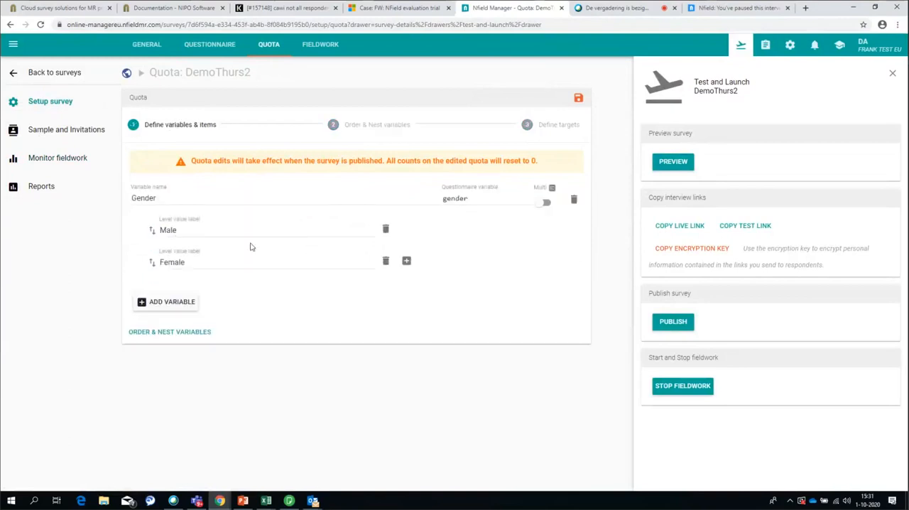
click(579, 98)
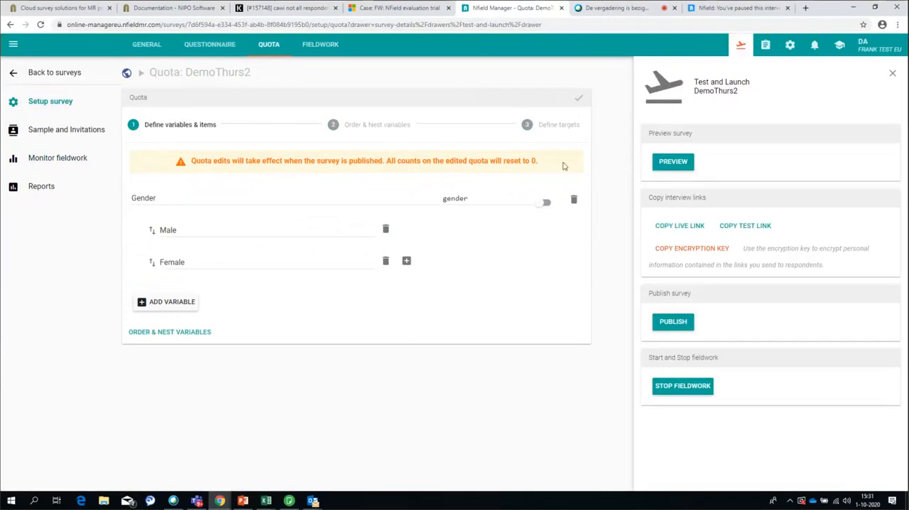
Publish the DemoThurs2 quota frame change, letting active respondents continue on their current version
click(673, 321)
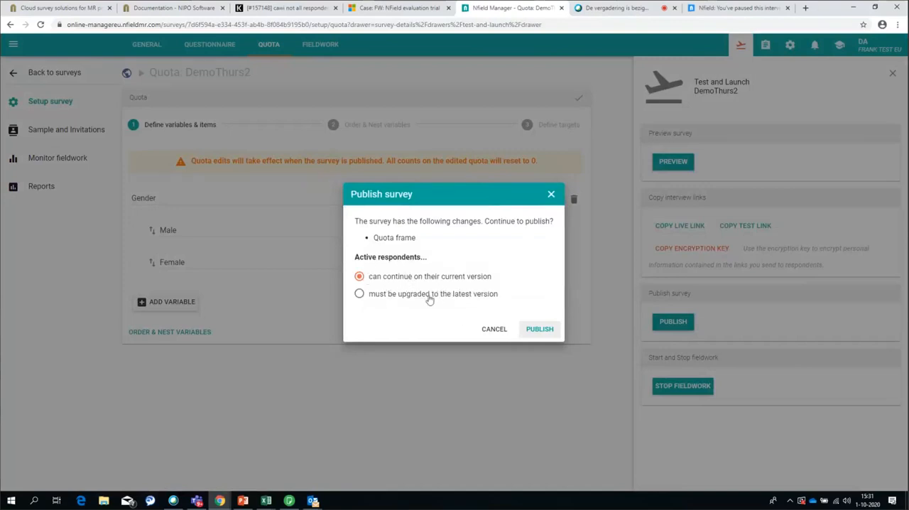
click(537, 337)
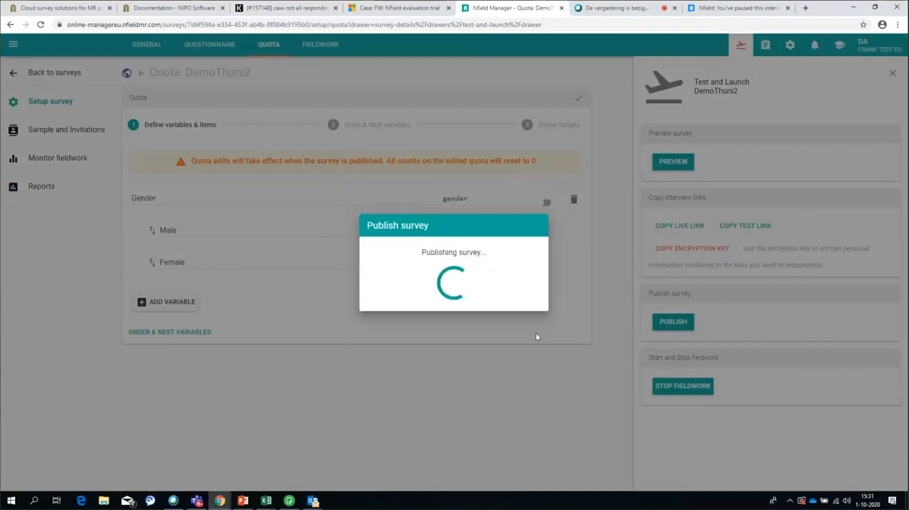
click(527, 320)
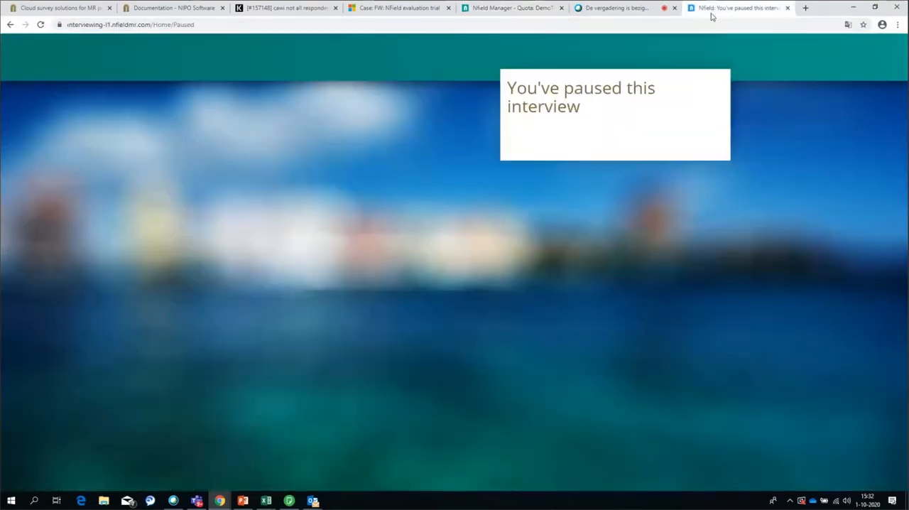
Resume the paused interview through the interview link ending in /12 and complete it by answering the other survey questions item with ok
click(714, 13)
click(220, 25)
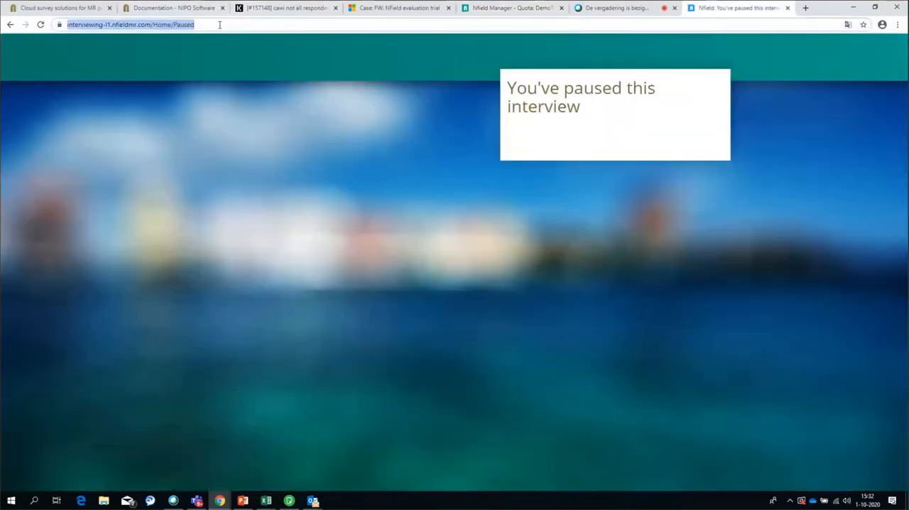
text(https://interviewing.nfieldmr.com/Interviews/2dCcx/osBv3hEiZqGHatBfkF4w)
text(/12)
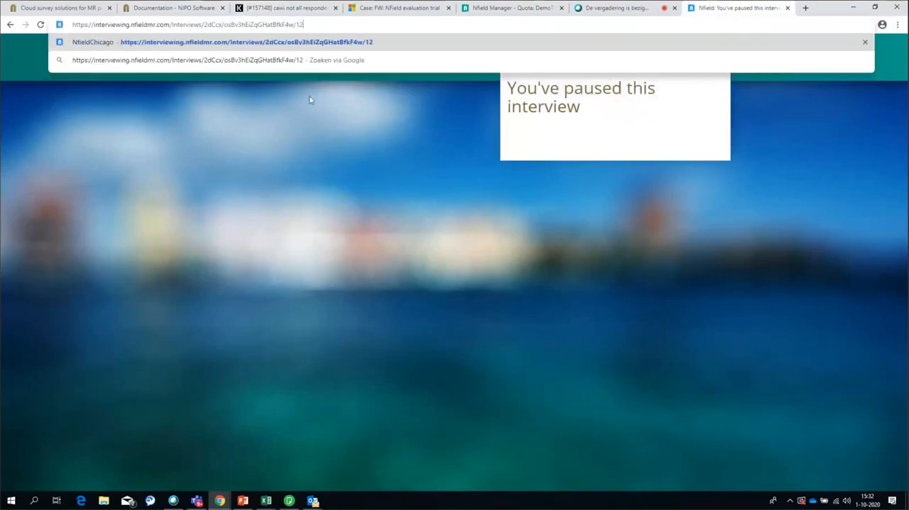
key(Return)
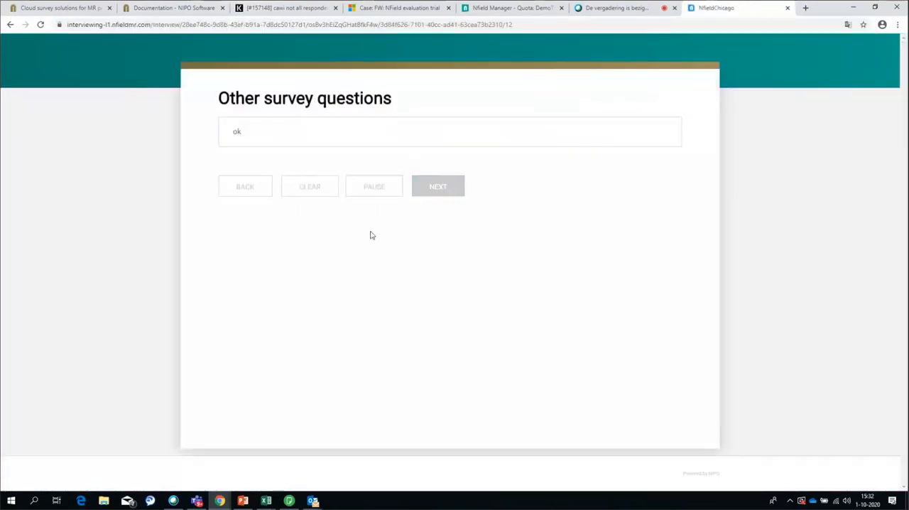
click(332, 142)
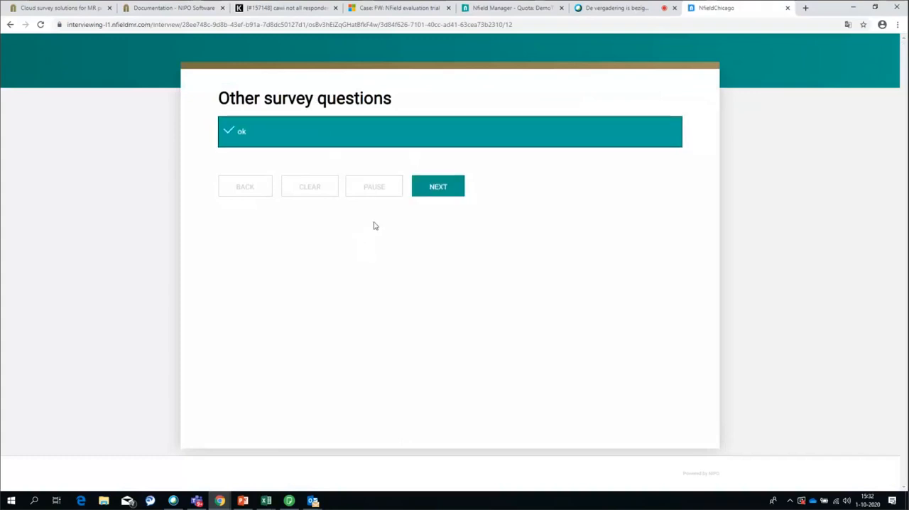
click(439, 188)
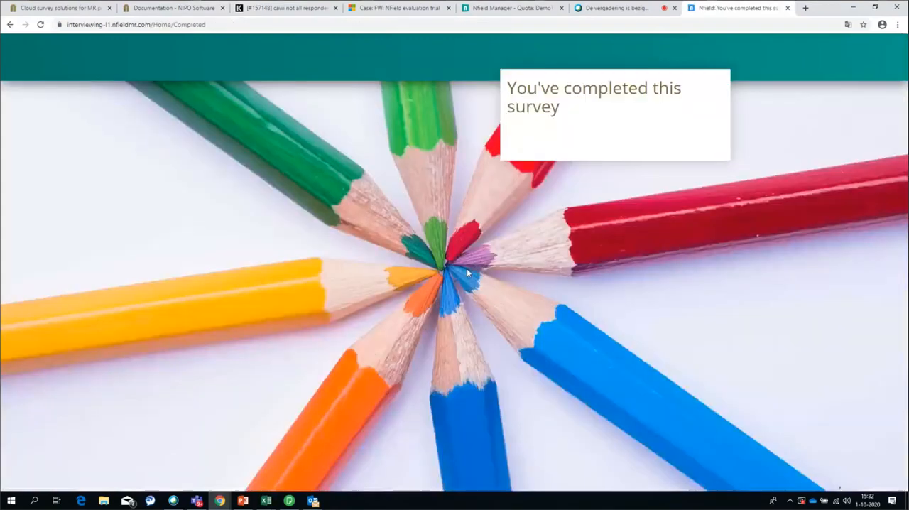
Compare DemoThurs2's successful interviews in the latest quota version with those in the October 1, 2020 1:45 PM version
click(512, 8)
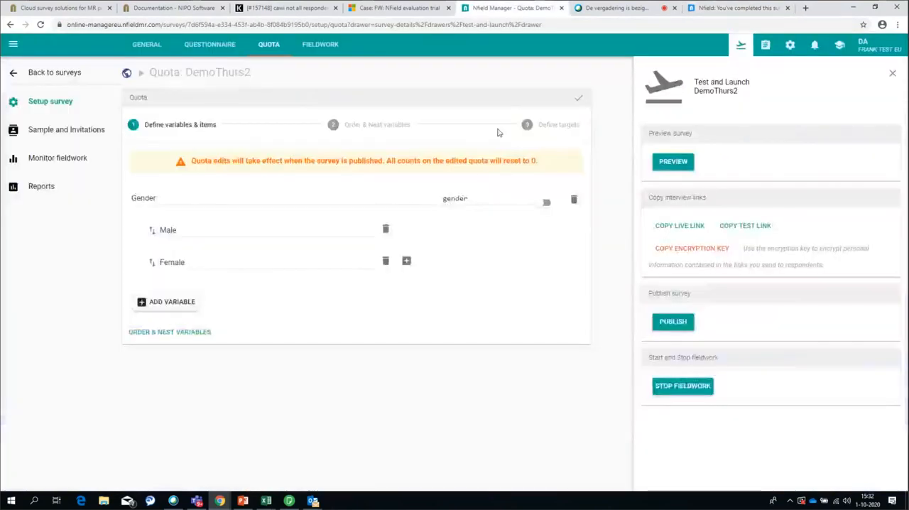
click(47, 183)
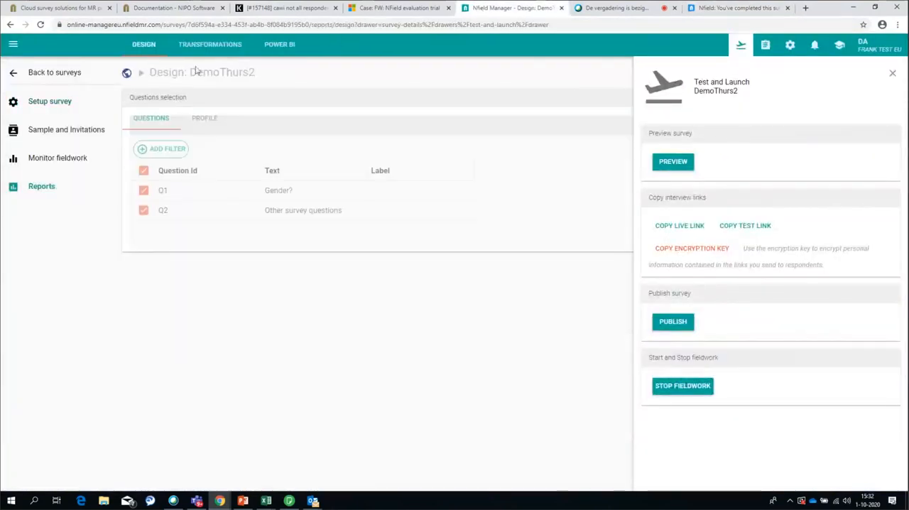
click(57, 159)
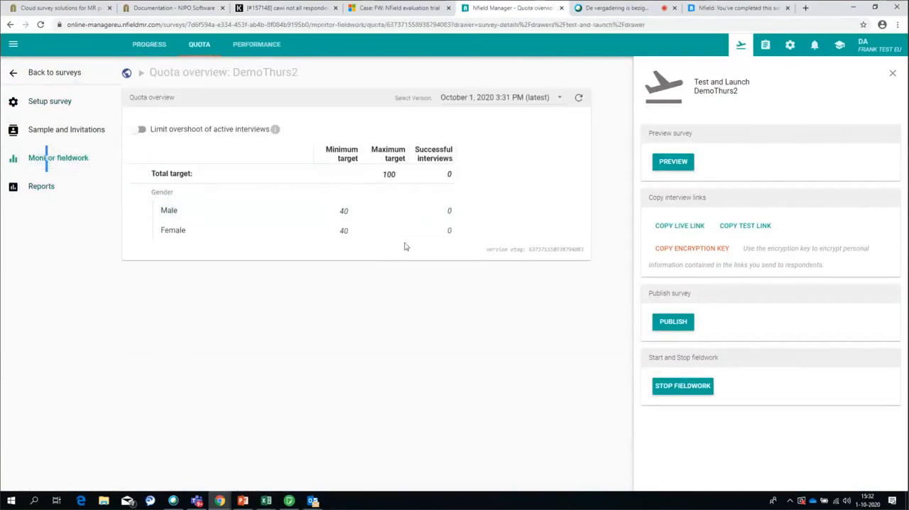
key(F5)
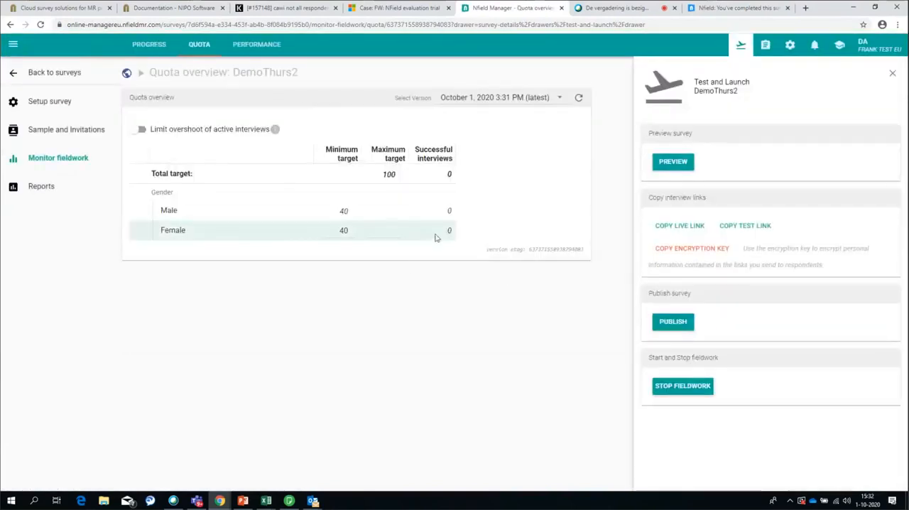
click(559, 102)
click(498, 132)
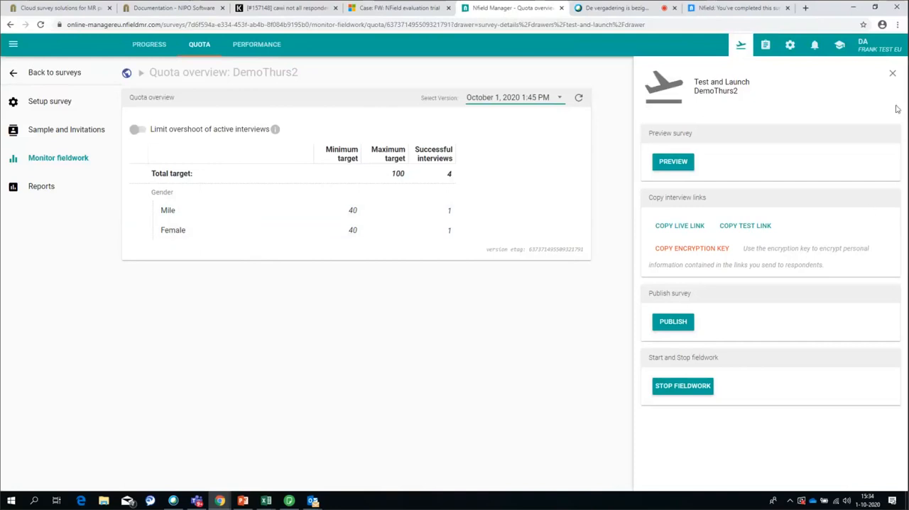
Open the Nfield release notes from the Knowledge center and look through the list of updates
click(840, 47)
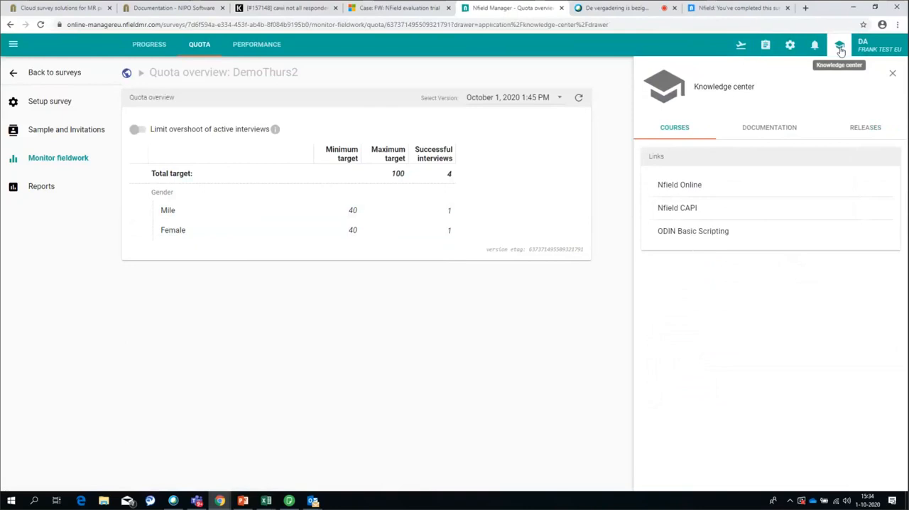
click(867, 127)
click(684, 188)
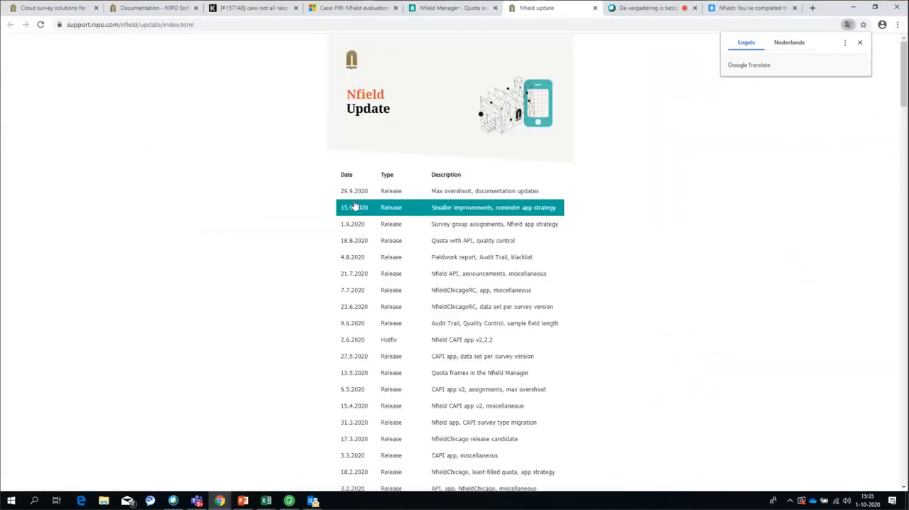
drag(456, 406, 459, 439)
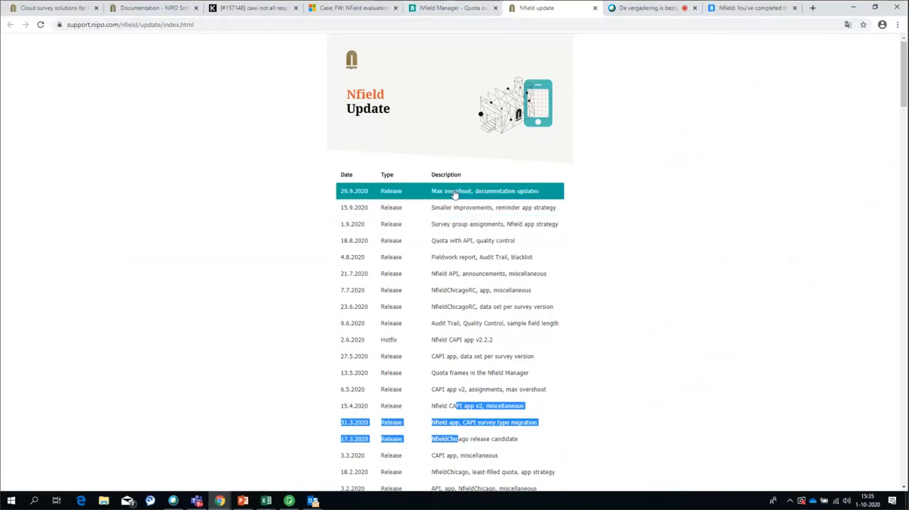
Return to DemoThurs2's quota overview, show the October 1, 2020 3:31 PM (latest) version and highlight its version etag number
click(471, 9)
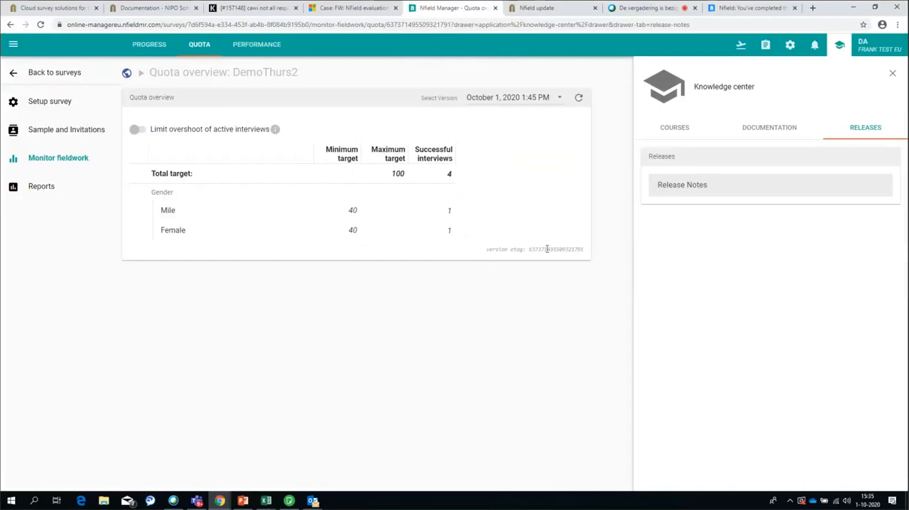
click(554, 100)
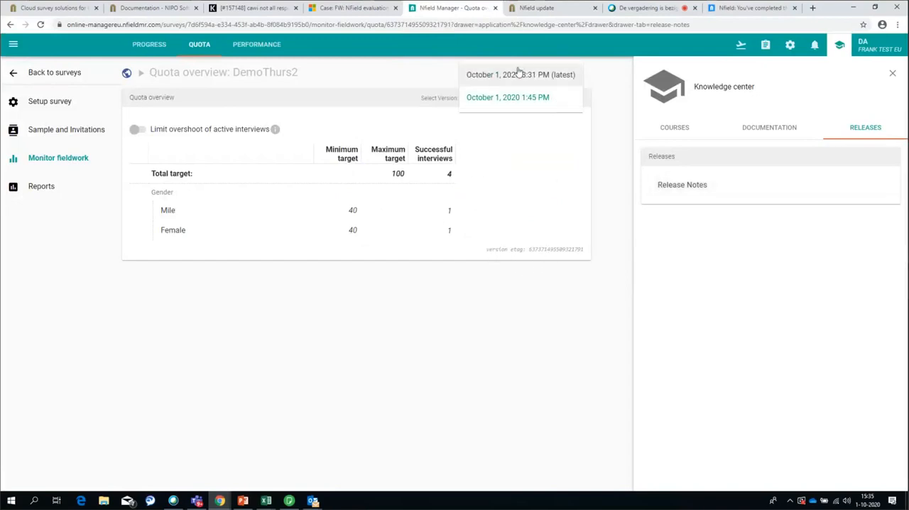
click(520, 74)
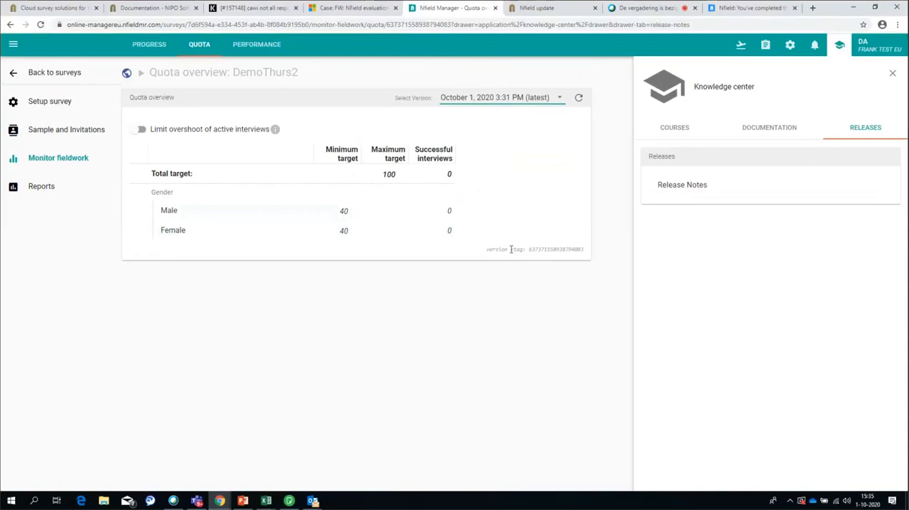
drag(511, 250, 526, 256)
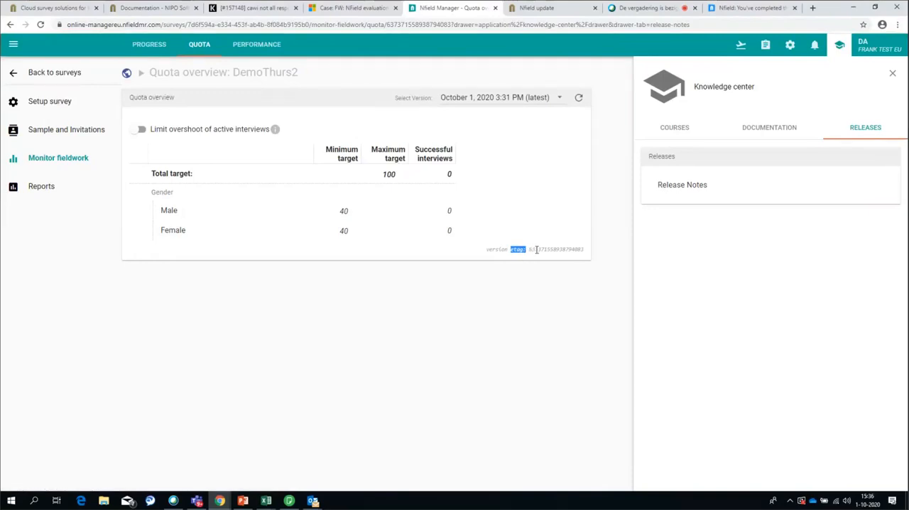
click(530, 250)
drag(530, 250, 586, 254)
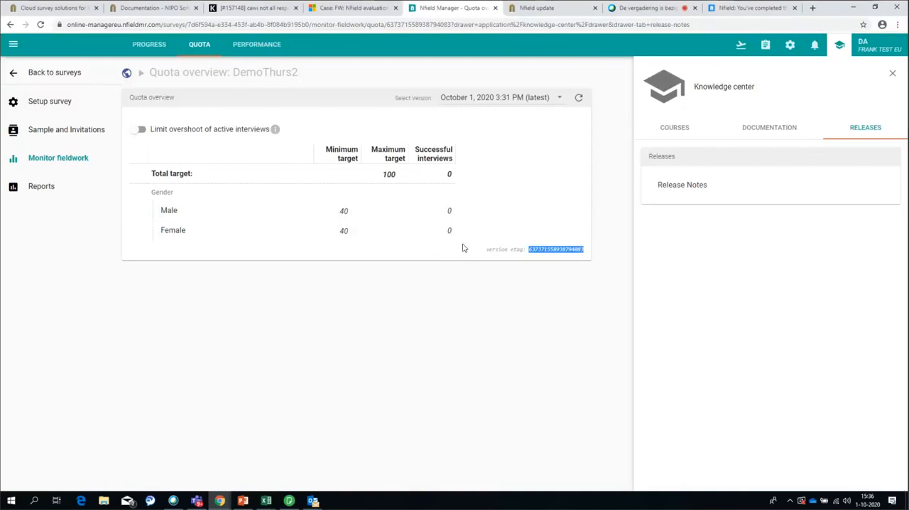
Switch to PowerPoint
click(242, 501)
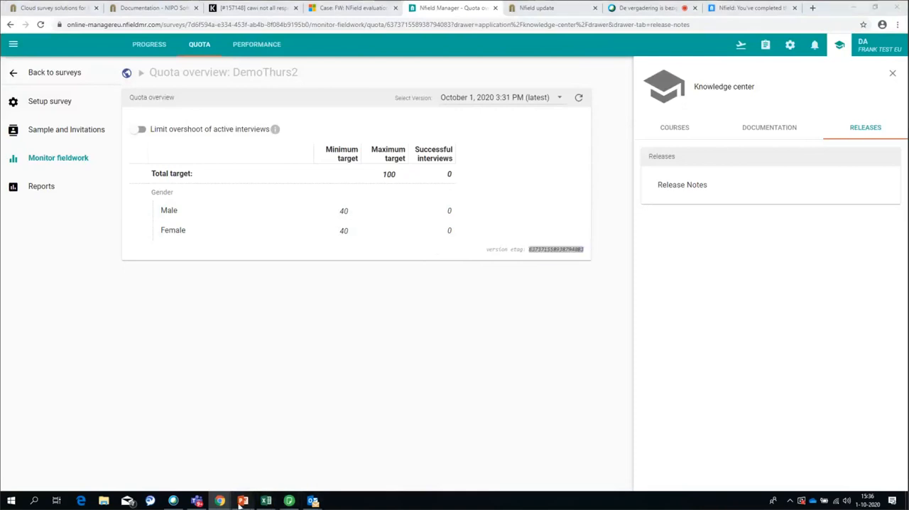